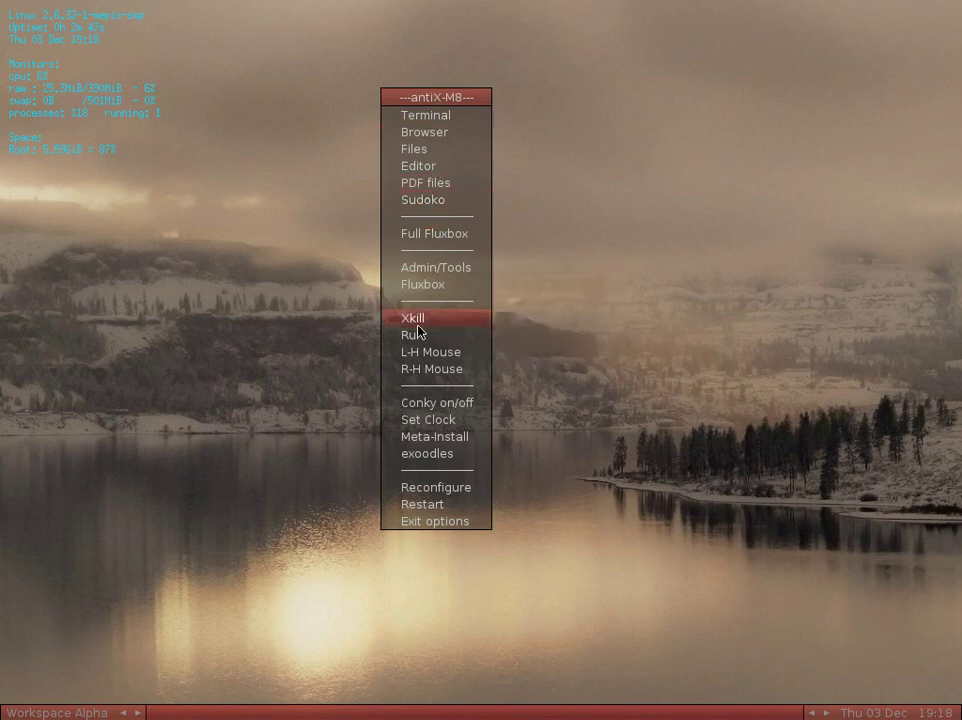
Step: Choose Set Clock from the antiX-M8 root menu
{"action": "left_click", "coordinate": [441, 426]}
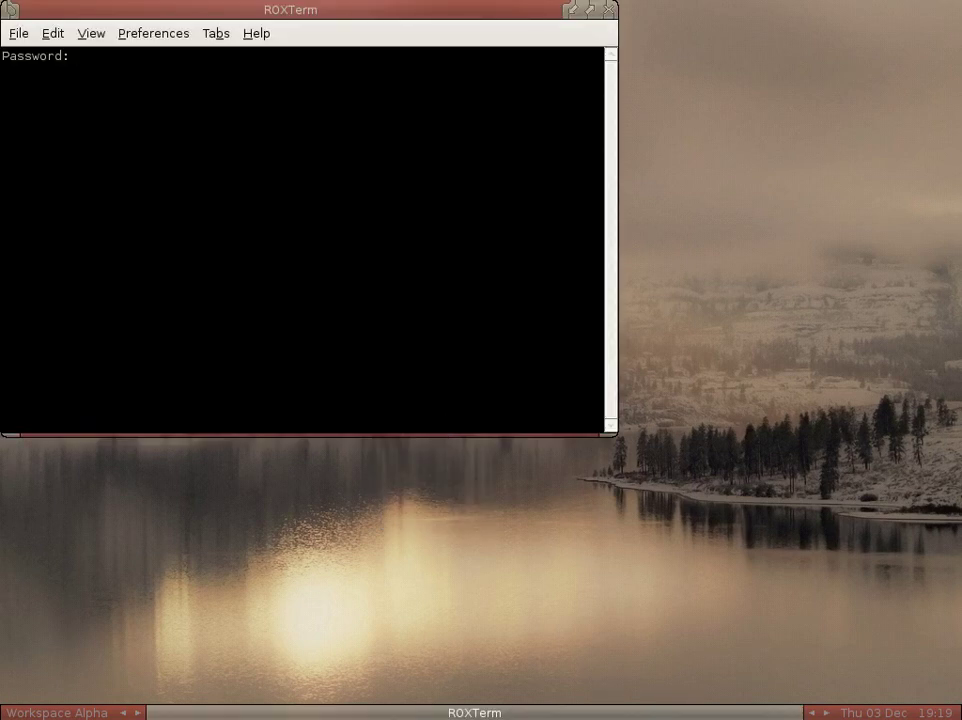
Step: Enter the password and pick Europe, then London, as the time zone in tzdata
{"action": "key", "text": "Return"}
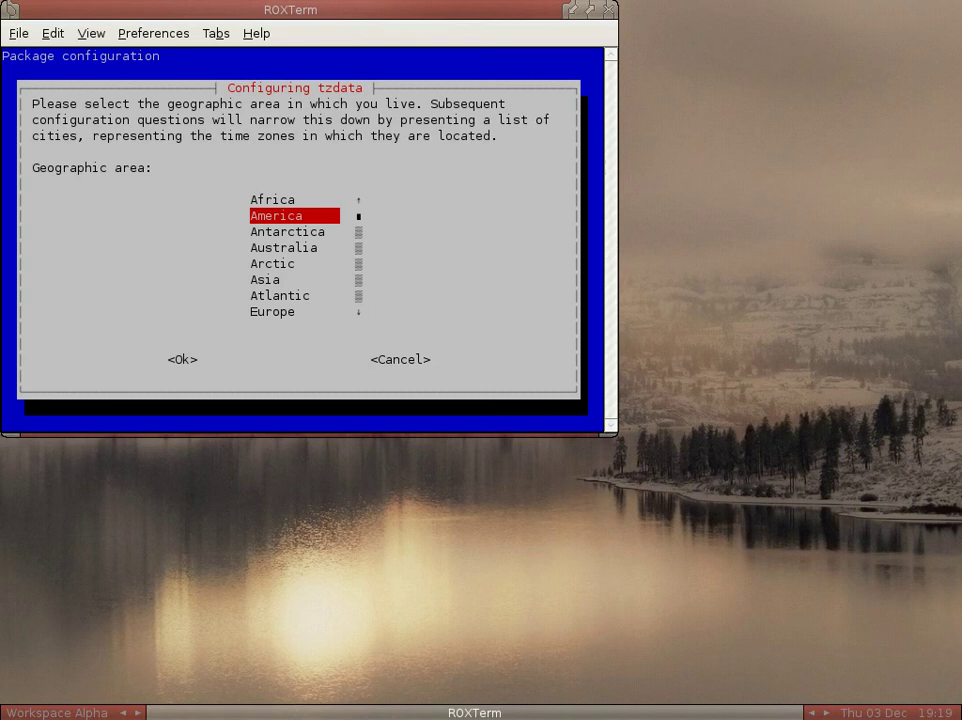
{"action": "key", "text": "Down"}
{"action": "key", "text": "Down"}
{"action": "key", "text": "Down"}
{"action": "key", "text": "Down"}
{"action": "key", "text": "Down"}
{"action": "key", "text": "Down"}
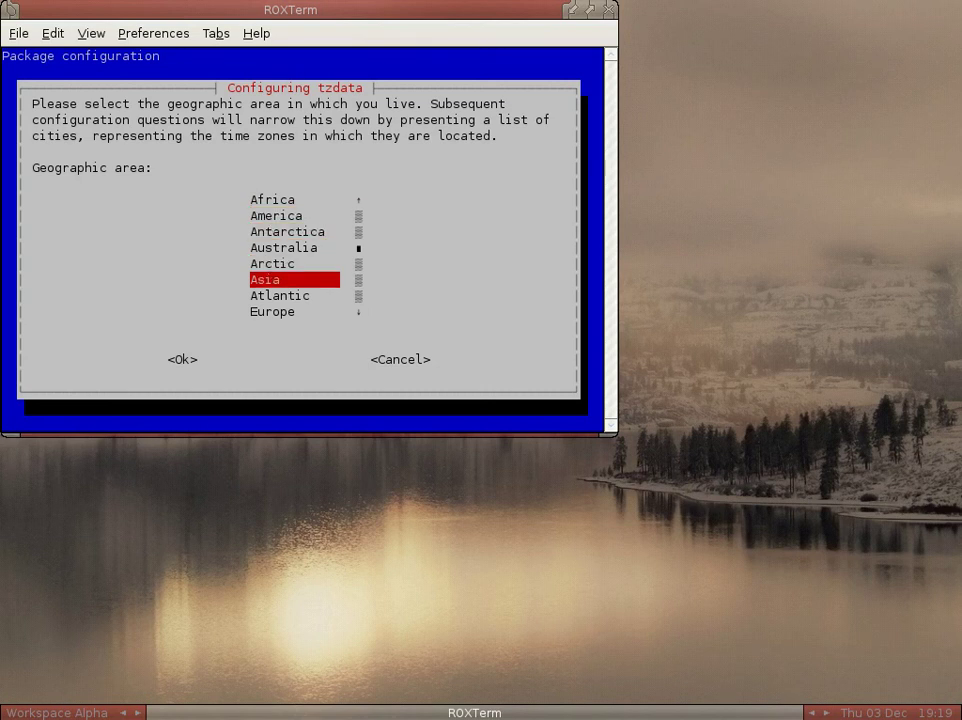
{"action": "key", "text": "Return"}
{"action": "key", "text": "Down"}
{"action": "key", "text": "Down"}
{"action": "key", "text": "Down"}
{"action": "key", "text": "Down"}
{"action": "key", "text": "Down"}
{"action": "key", "text": "Down"}
{"action": "key", "text": "Down"}
{"action": "key", "text": "Down"}
{"action": "key", "text": "Down"}
{"action": "key", "text": "Down"}
{"action": "key", "text": "Down"}
{"action": "key", "text": "Down"}
{"action": "key", "text": "Down"}
{"action": "key", "text": "Down"}
{"action": "key", "text": "Down"}
{"action": "key", "text": "Down"}
{"action": "key", "text": "Down"}
{"action": "key", "text": "Down"}
{"action": "key", "text": "Down"}
{"action": "key", "text": "Down"}
{"action": "key", "text": "Down"}
{"action": "key", "text": "Down"}
{"action": "key", "text": "Down"}
{"action": "key", "text": "Down"}
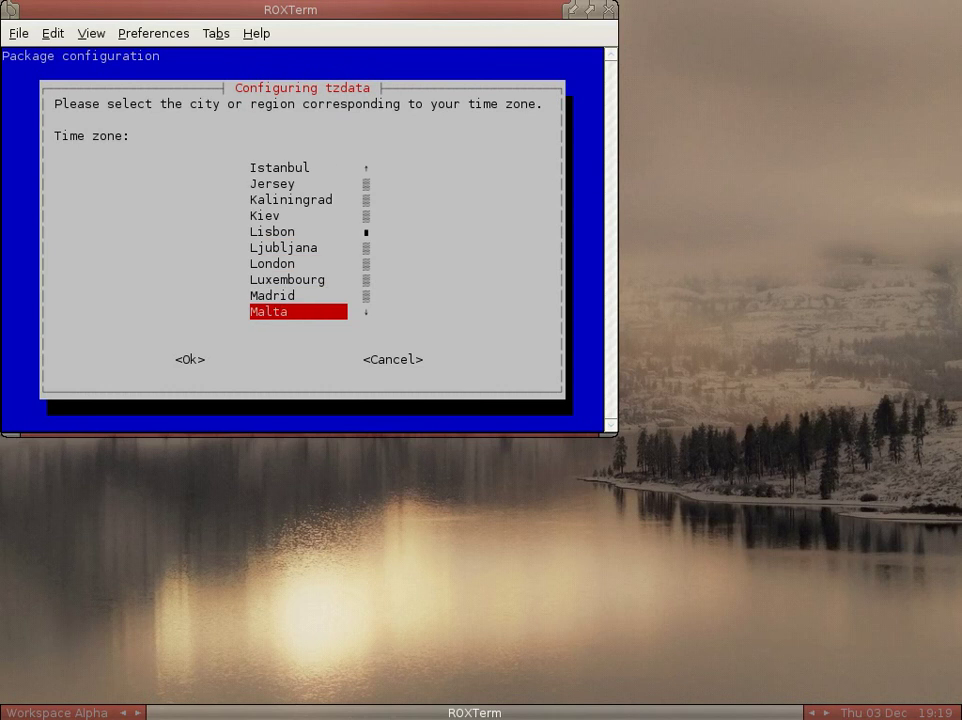
{"action": "key", "text": "Up"}
{"action": "key", "text": "Up"}
{"action": "key", "text": "Up"}
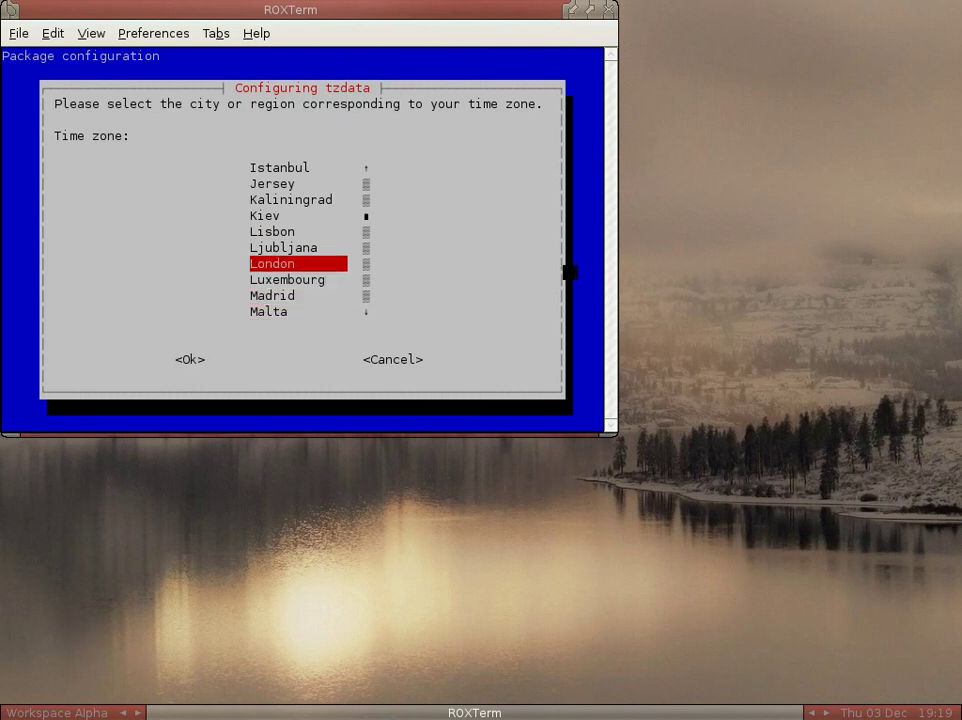
{"action": "key", "text": "Return"}
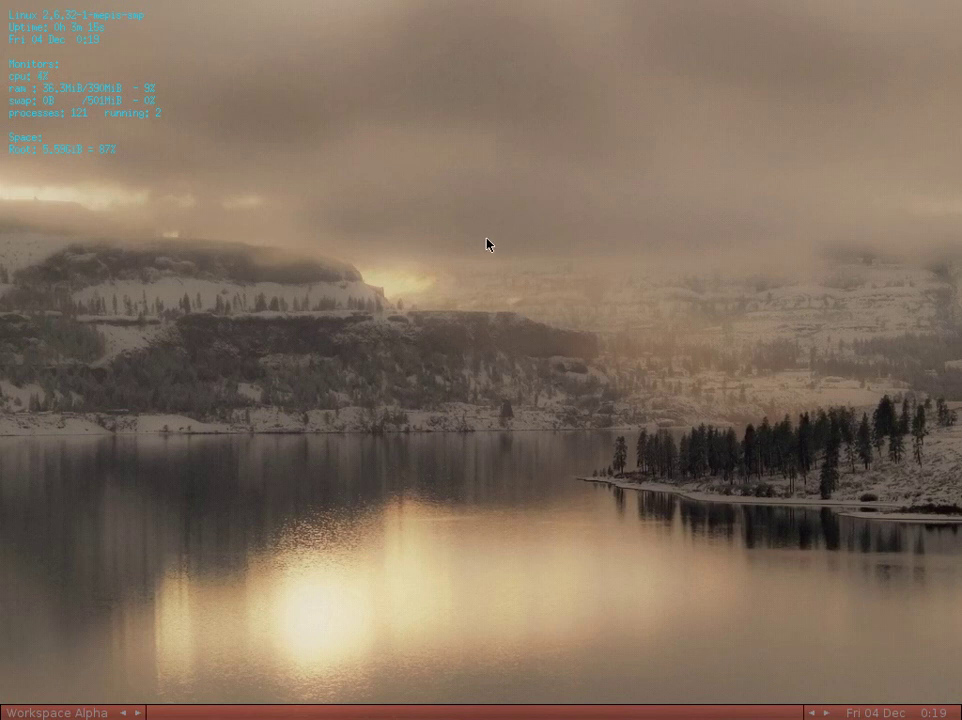
Step: Launch exoodles from the desktop's antiX-M8 menu
{"action": "right_click", "coordinate": [430, 103]}
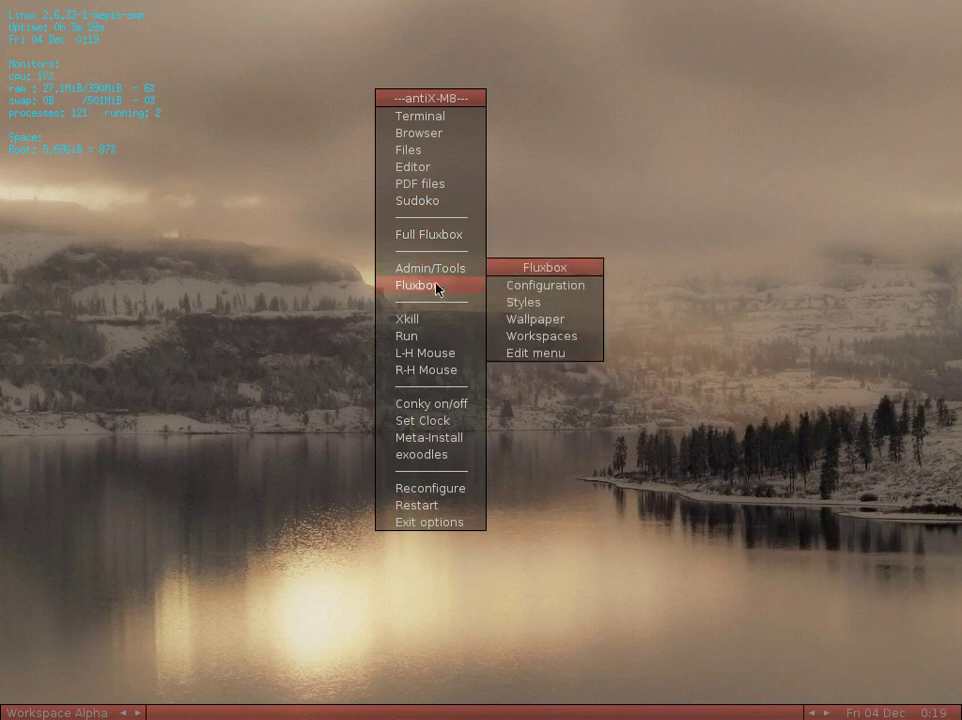
{"action": "left_click", "coordinate": [436, 458]}
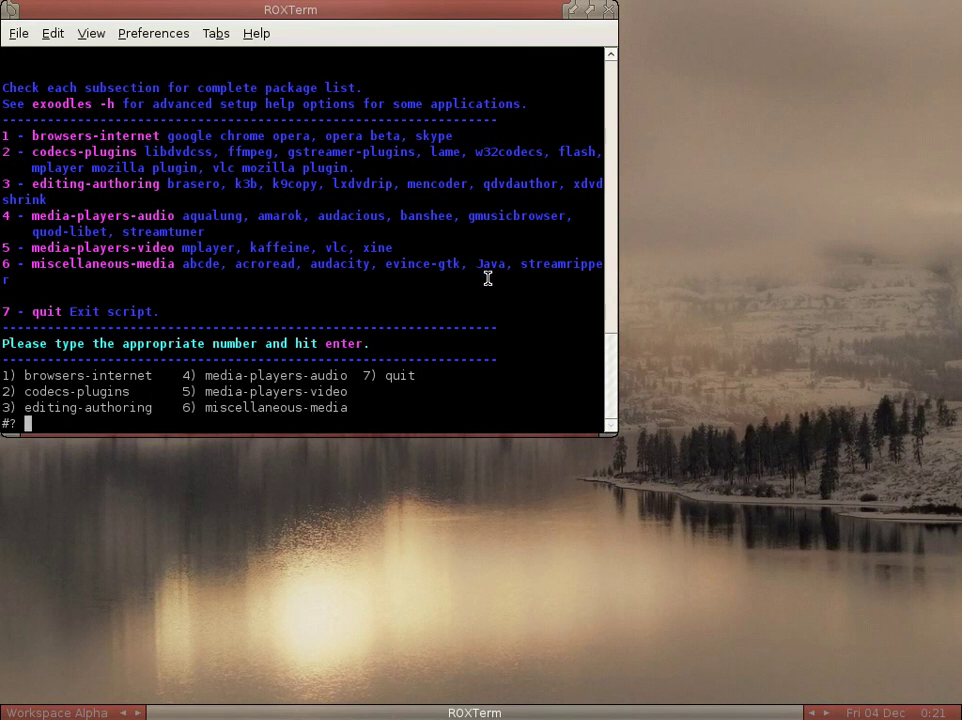
Step: Choose option 1 at the exoodles prompt for Browsers and Internet Tools
{"action": "type", "text": "1"}
{"action": "key", "text": "Return"}
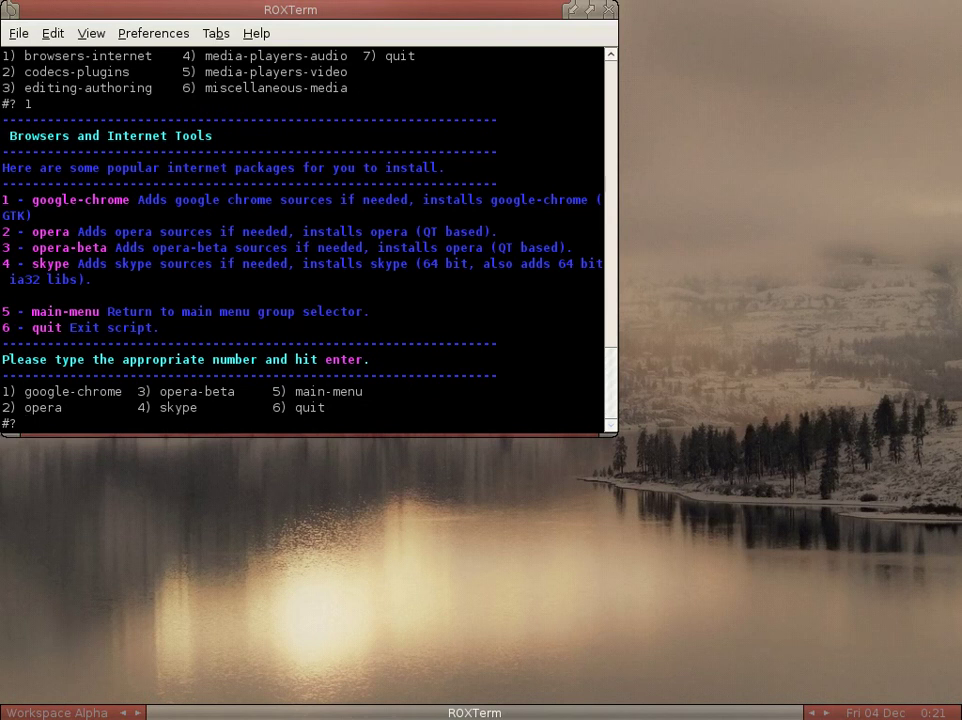
Step: Install google-chrome with option 1, confirm with y, then quit the script with option 6
{"action": "type", "text": "1"}
{"action": "key", "text": "Return"}
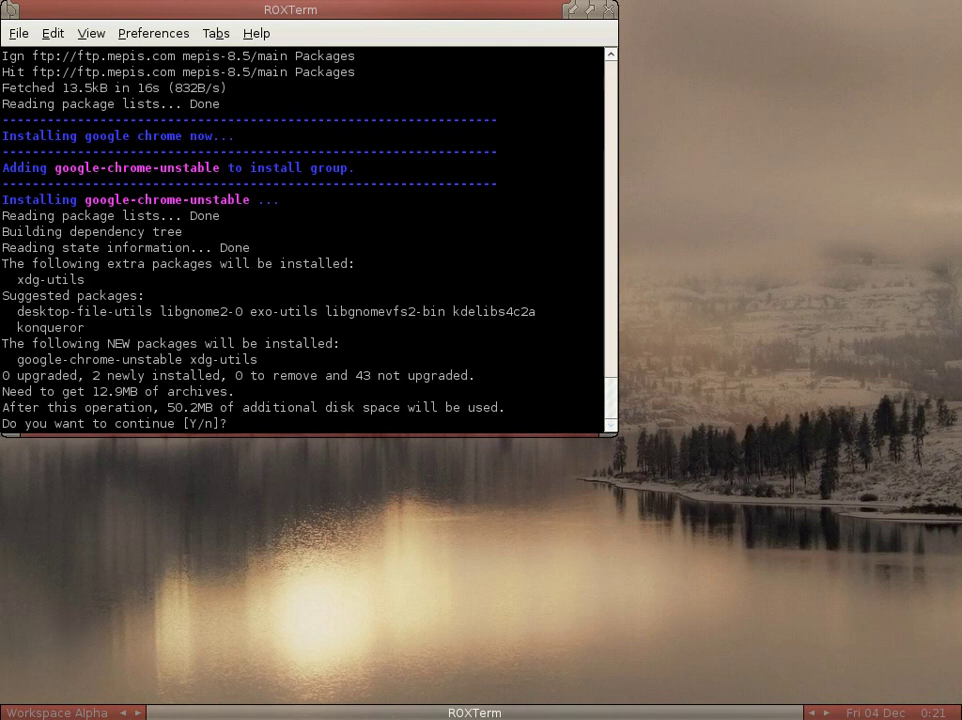
{"action": "type", "text": "y"}
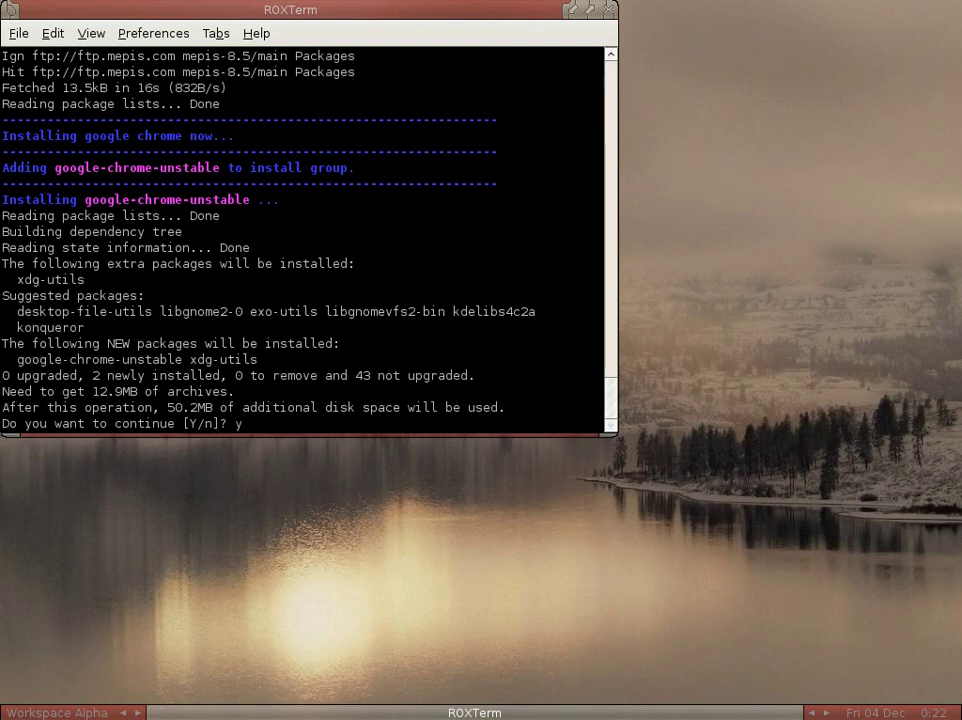
{"action": "key", "text": "Return"}
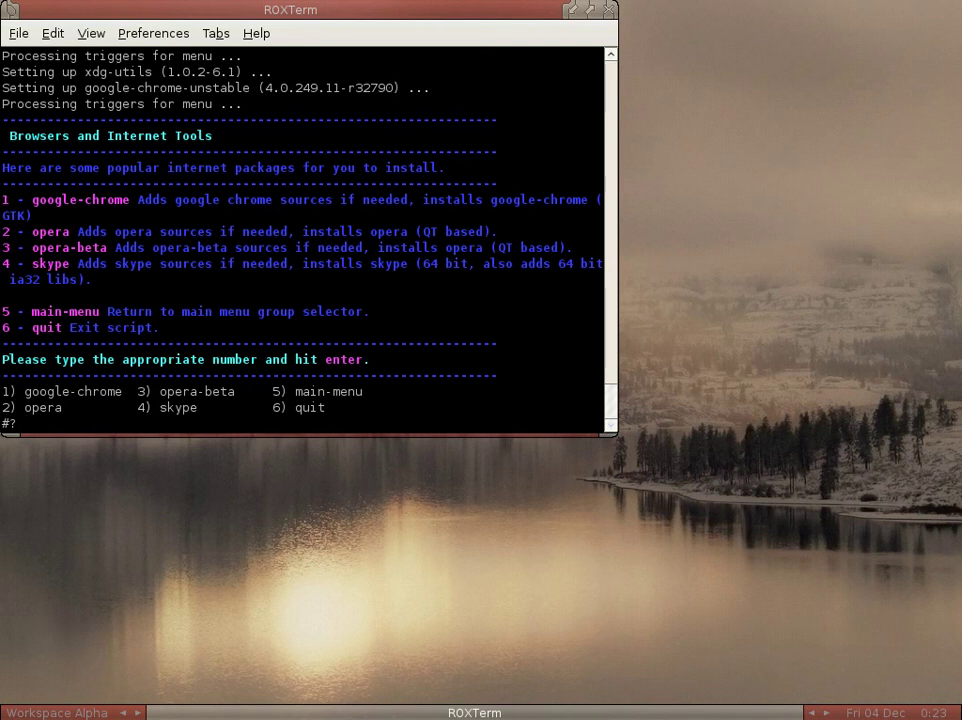
{"action": "type", "text": "6"}
{"action": "key", "text": "Return"}
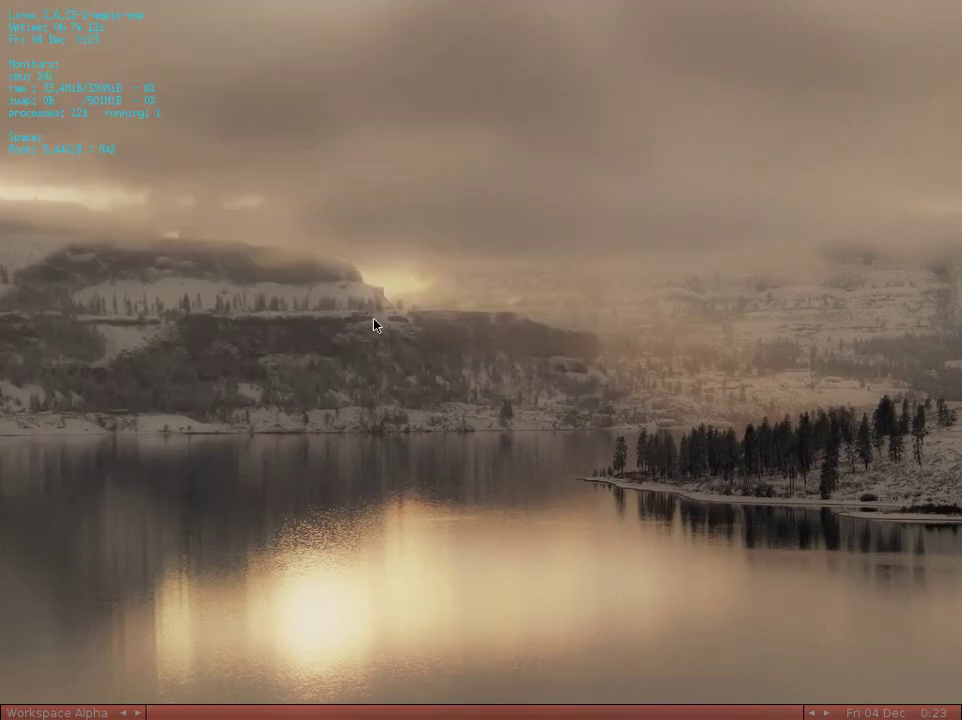
Step: Launch Google Chrome from Full Fluxbox > Applications > Network > Web Browsing
{"action": "right_click", "coordinate": [452, 181]}
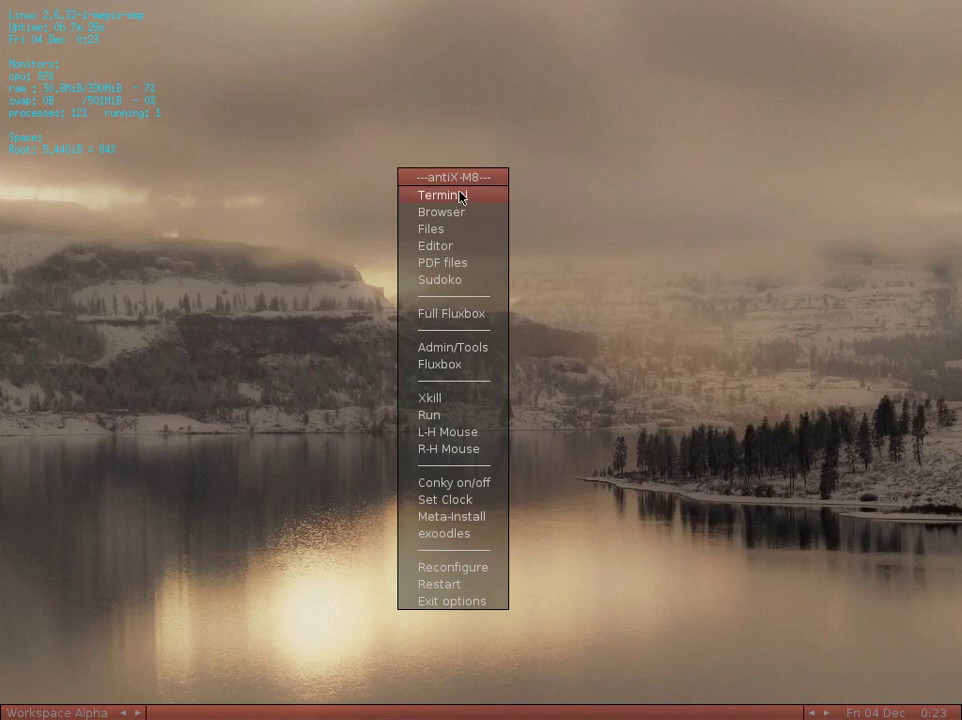
{"action": "mouse_move", "coordinate": [457, 318]}
{"action": "mouse_move", "coordinate": [571, 320]}
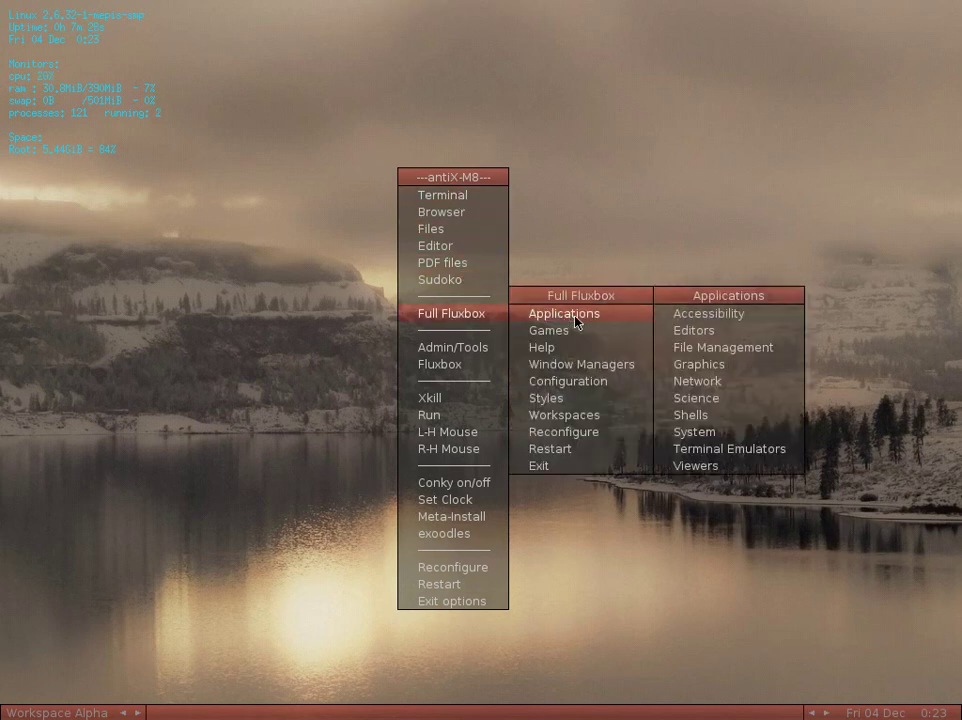
{"action": "mouse_move", "coordinate": [697, 387]}
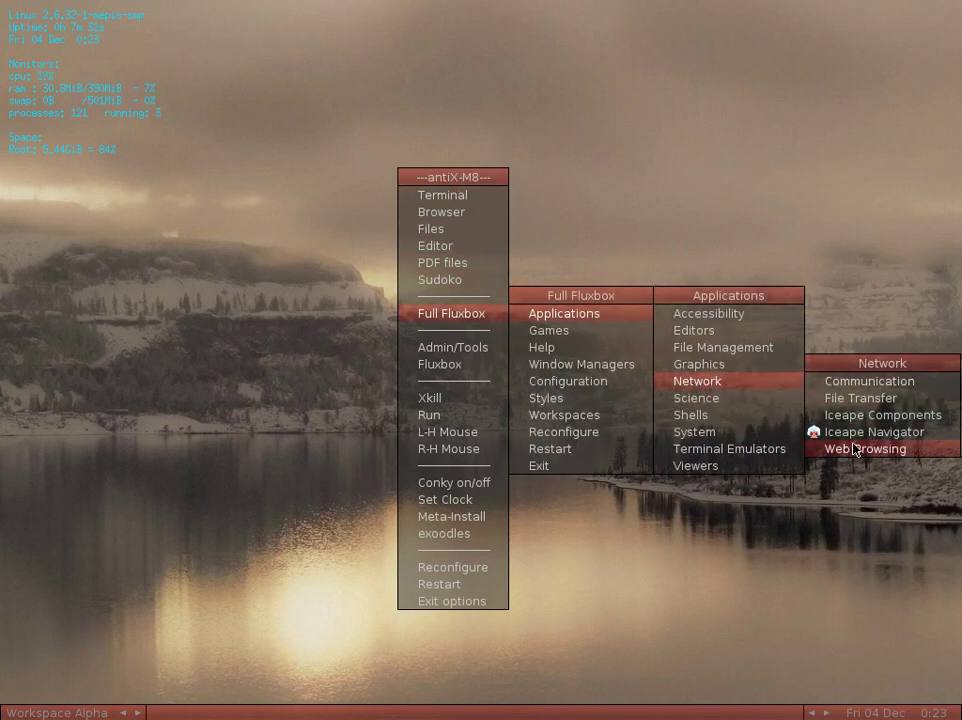
{"action": "mouse_move", "coordinate": [850, 449]}
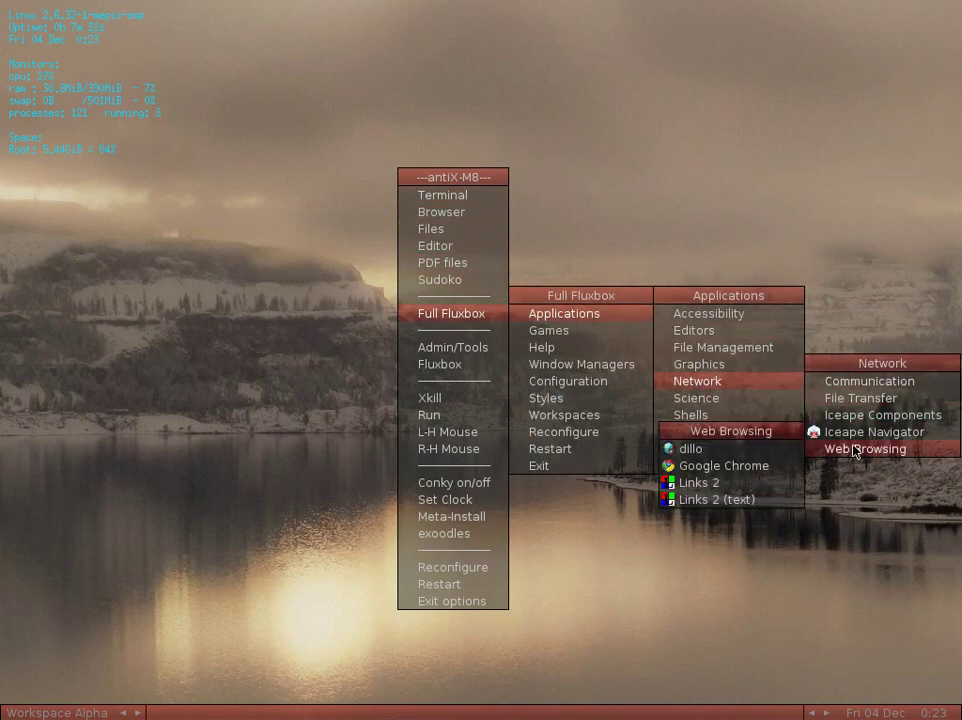
{"action": "left_click", "coordinate": [783, 467]}
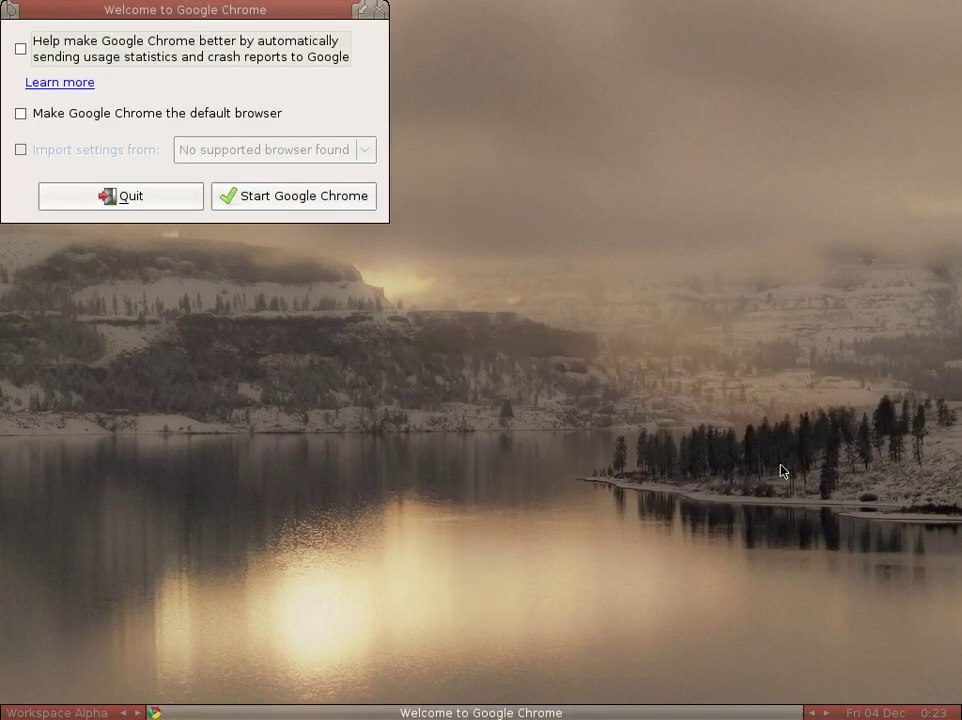
Step: Start Chrome with Google as default search, search 'bbc iplayer' and open BBC iPlayer - Home
{"action": "left_click", "coordinate": [236, 196]}
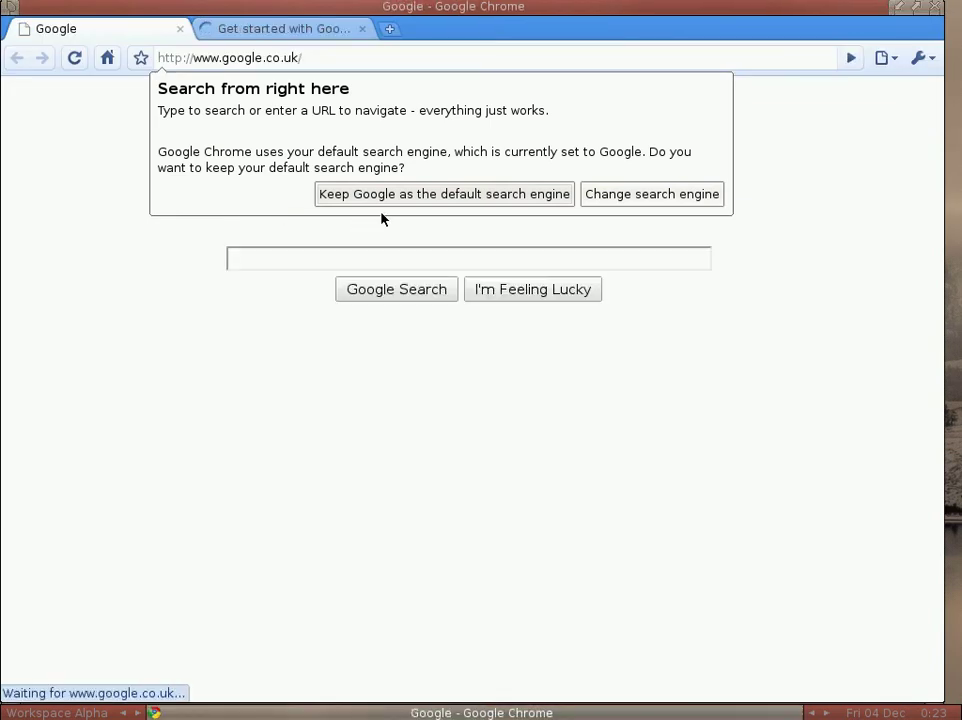
{"action": "left_click", "coordinate": [401, 195]}
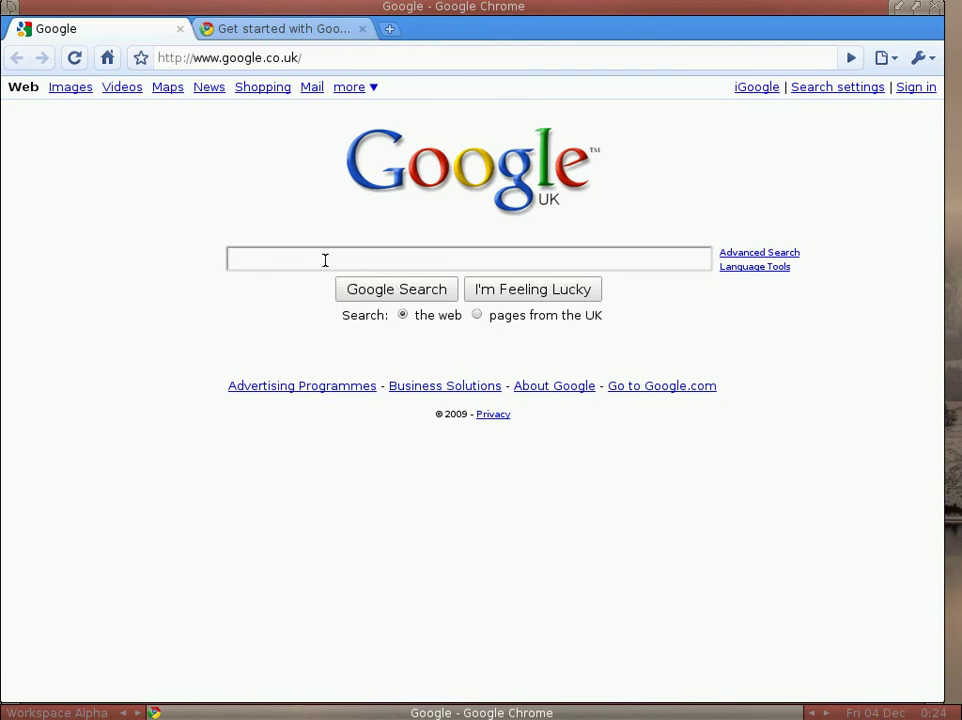
{"action": "type", "text": "bbc"}
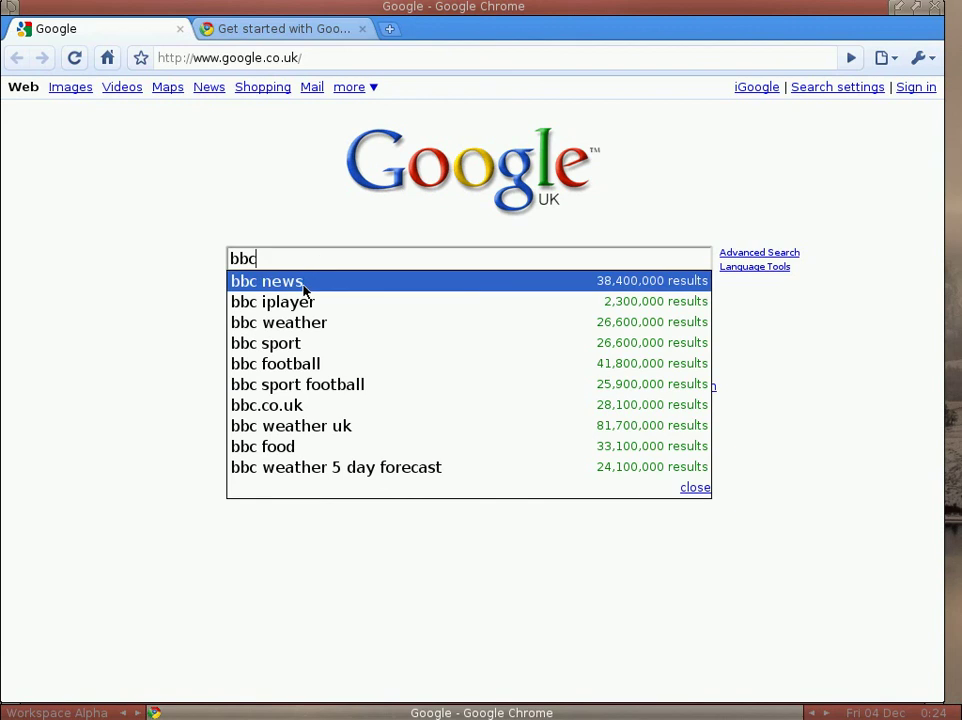
{"action": "left_click", "coordinate": [305, 302]}
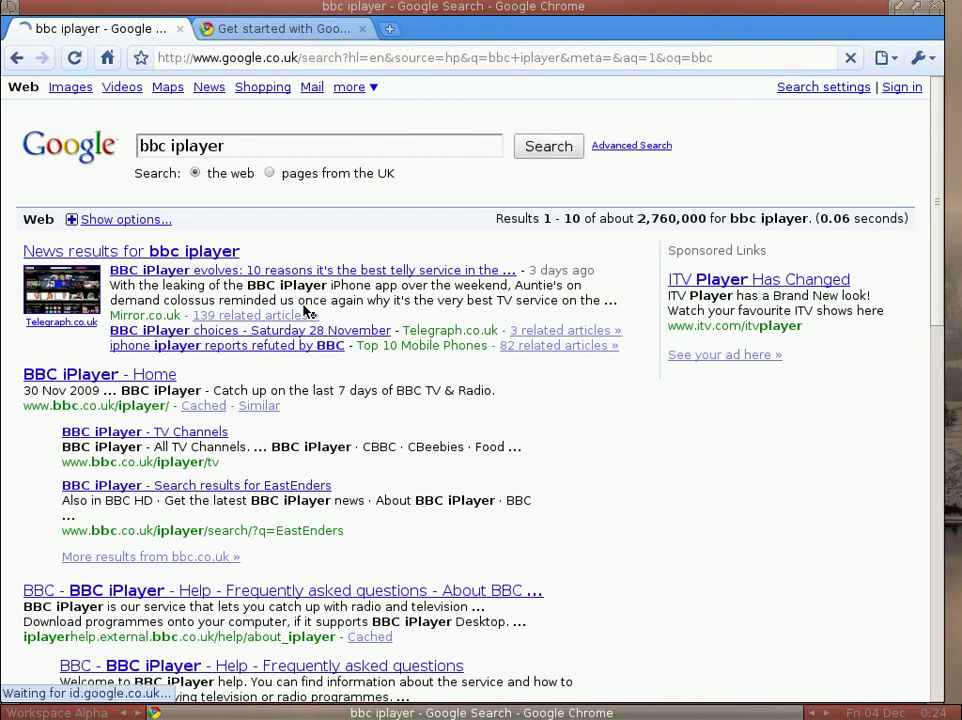
{"action": "left_click", "coordinate": [156, 376]}
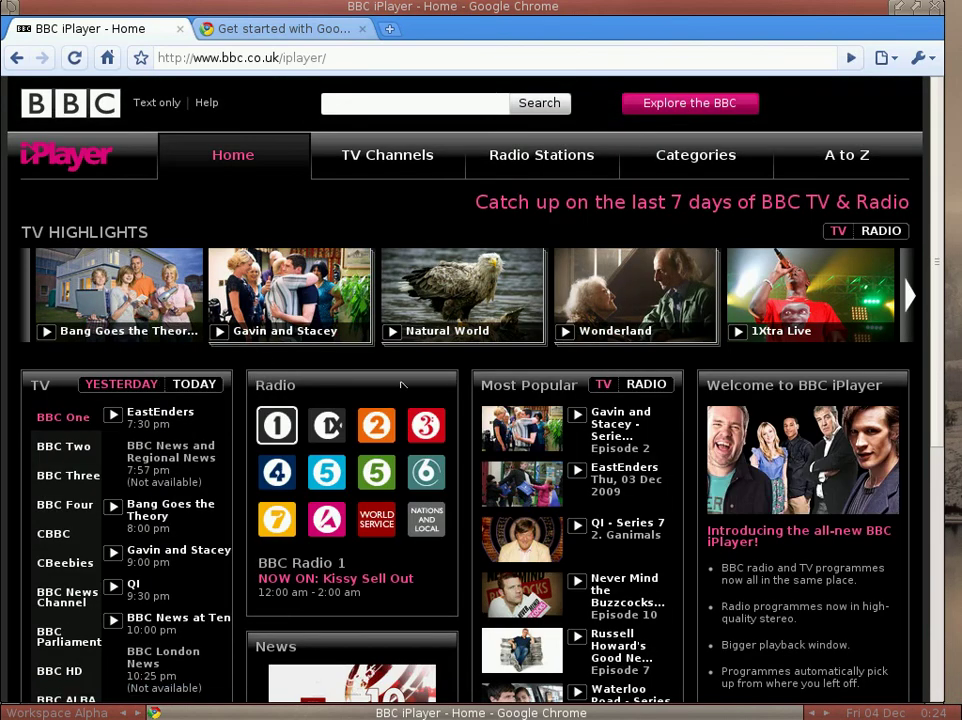
Step: Play the 1Xtra Live: Dizzee Rascal episode, then close Chrome and bring up the desktop menu
{"action": "left_click", "coordinate": [772, 316]}
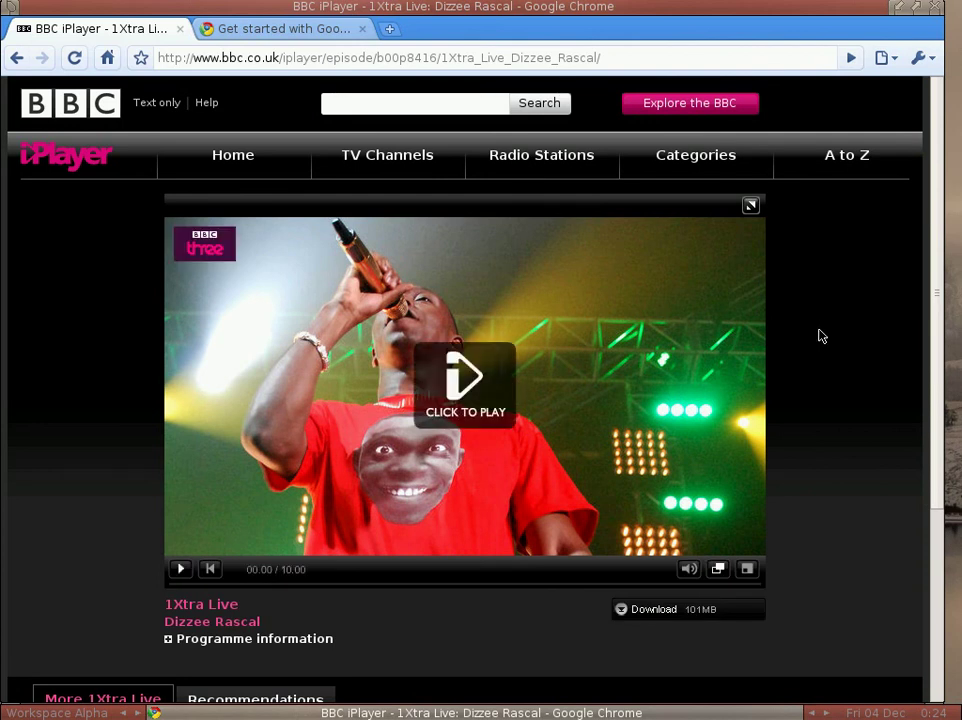
{"action": "left_click", "coordinate": [466, 376]}
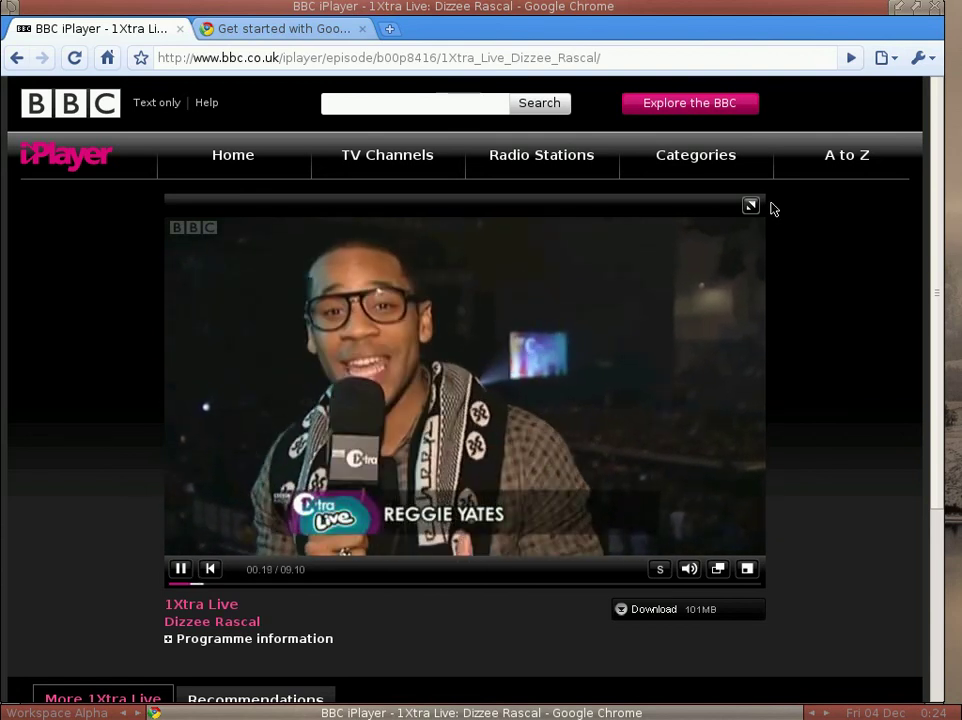
{"action": "left_click", "coordinate": [936, 8]}
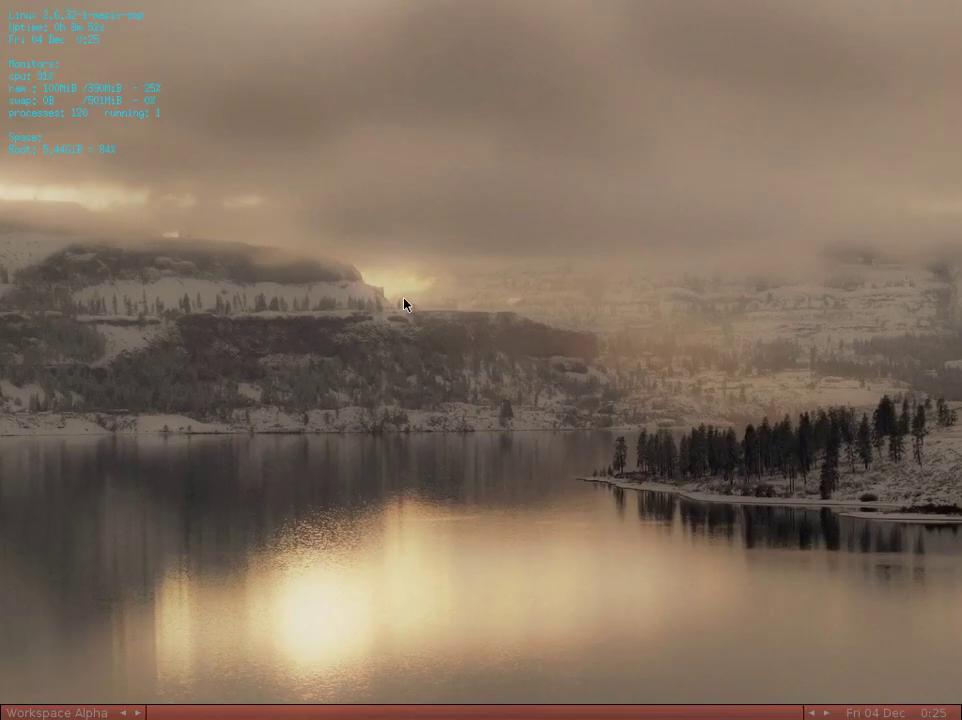
{"action": "right_click", "coordinate": [466, 204]}
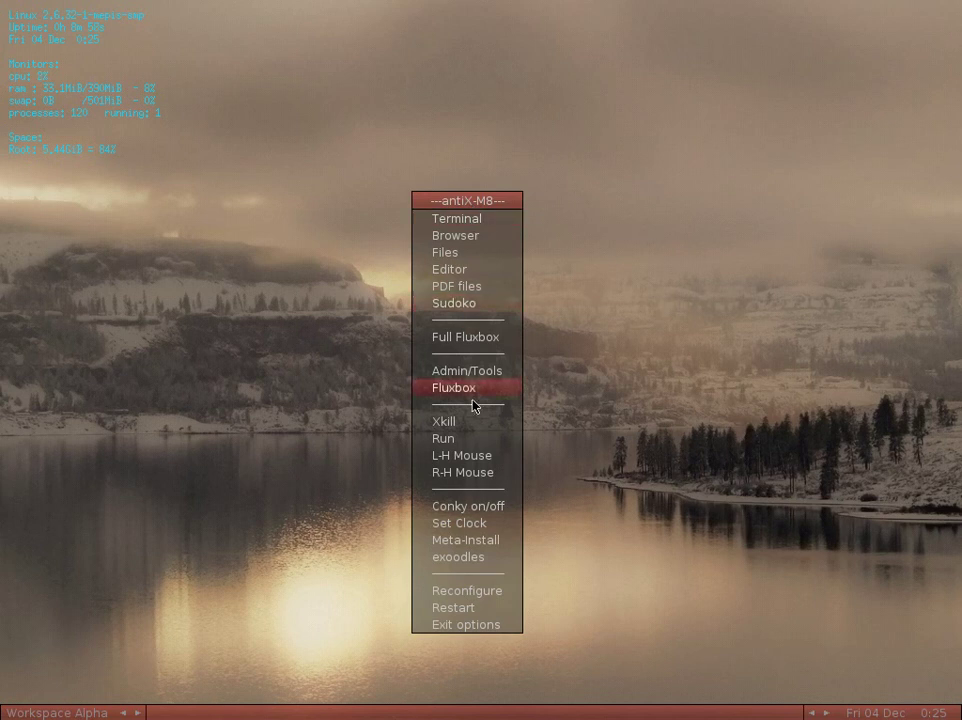
Step: Launch Meta-Install and authenticate with the root password
{"action": "left_click", "coordinate": [477, 549]}
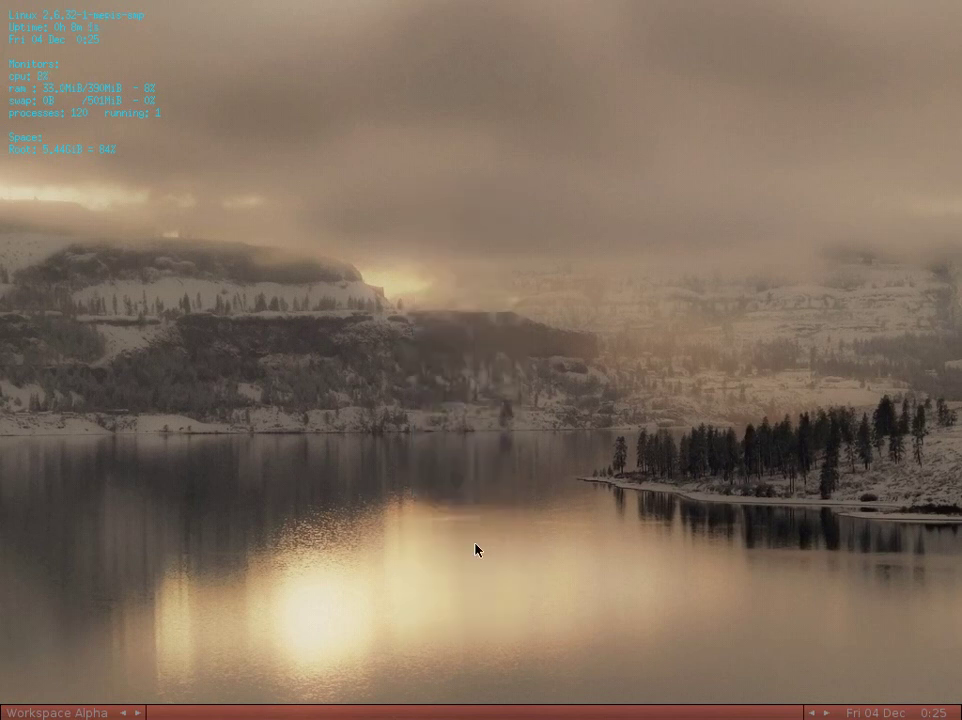
{"action": "type", "text": "********"}
{"action": "key", "text": "Return"}
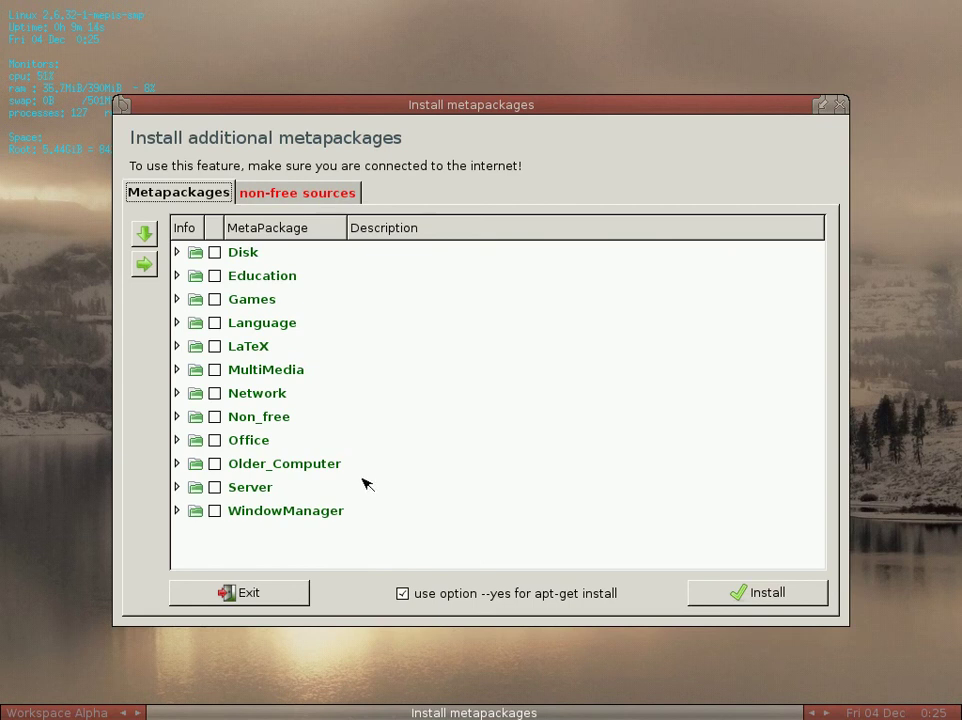
Step: Expand and collapse Non_free, then expand Office to list Gnumeric_Abiword, HP_printing, Koffice and Openoffice
{"action": "left_click", "coordinate": [178, 417]}
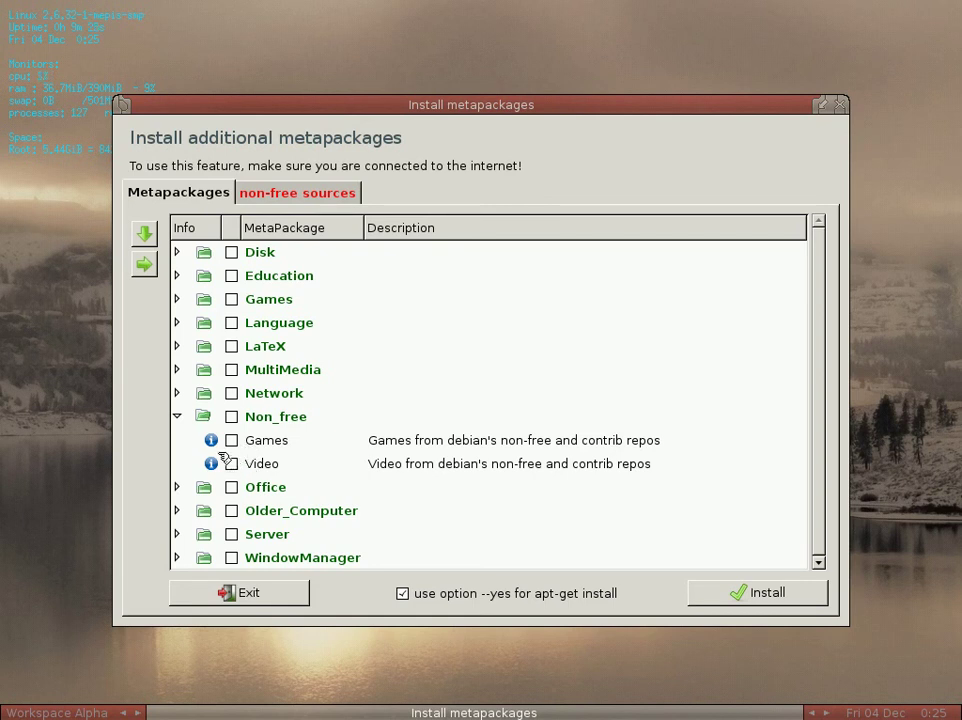
{"action": "left_click", "coordinate": [178, 417]}
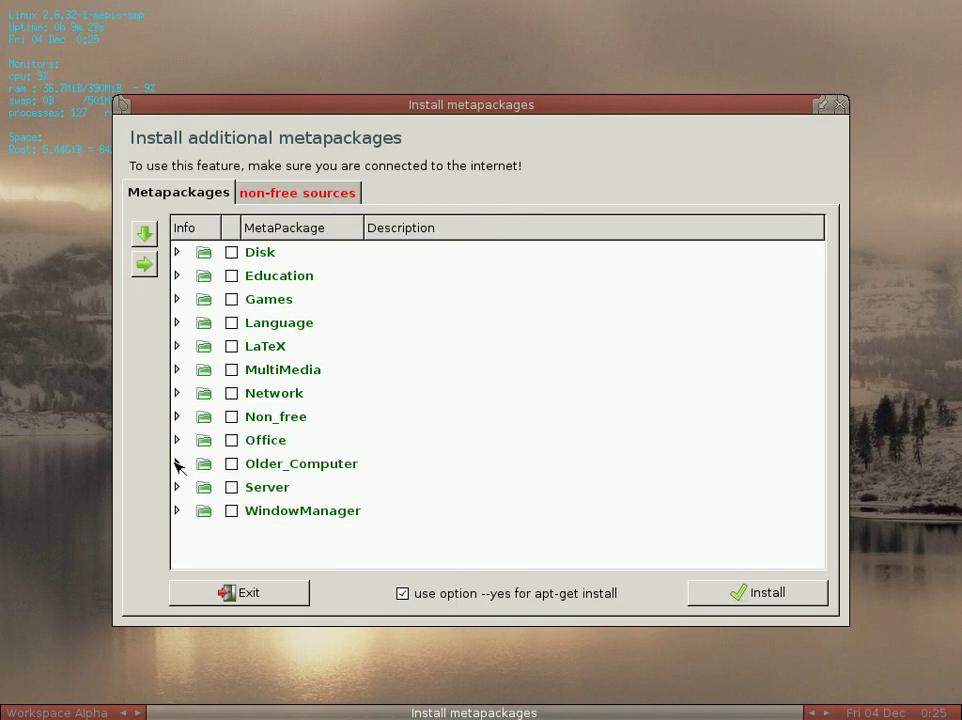
{"action": "left_click", "coordinate": [177, 441]}
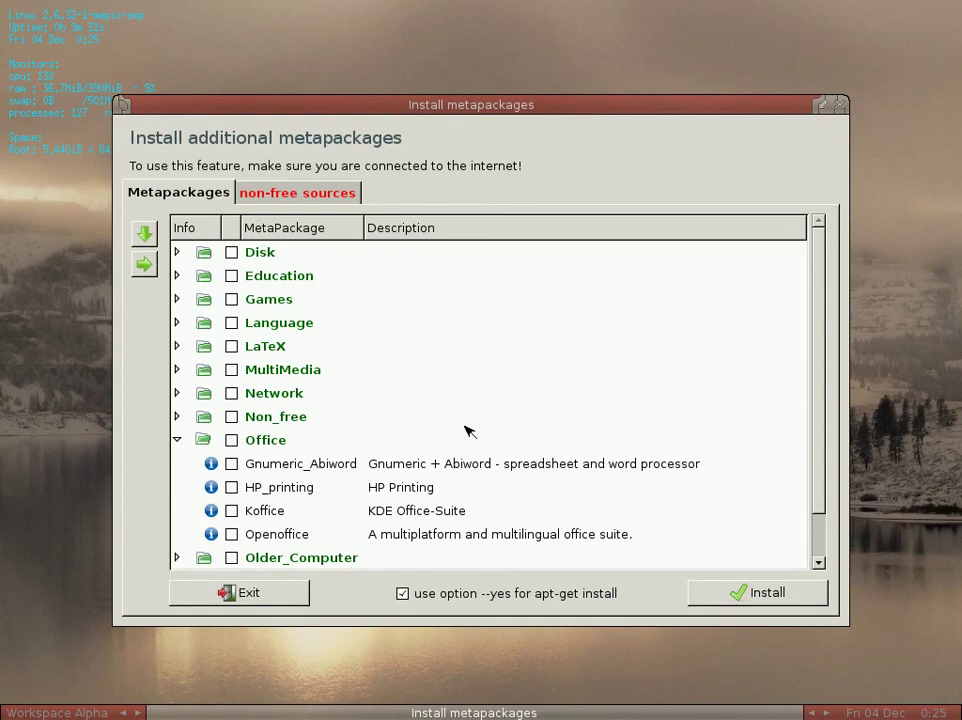
{"action": "scroll", "coordinate": [468, 429], "scroll_direction": "down", "scroll_amount": 1}
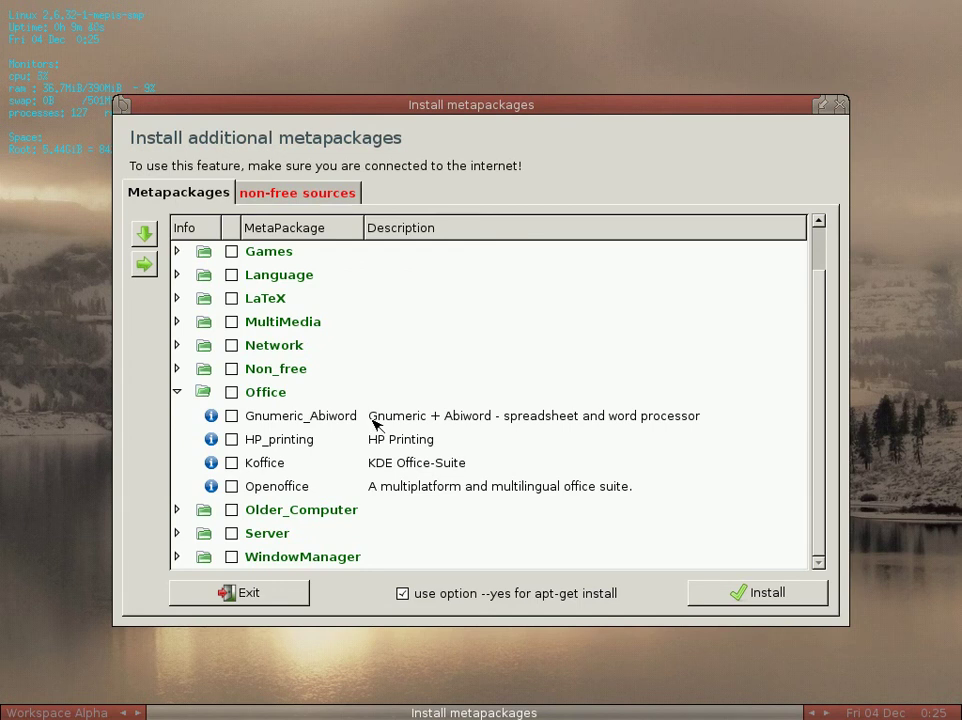
{"action": "scroll", "coordinate": [373, 424], "scroll_direction": "up", "scroll_amount": 1}
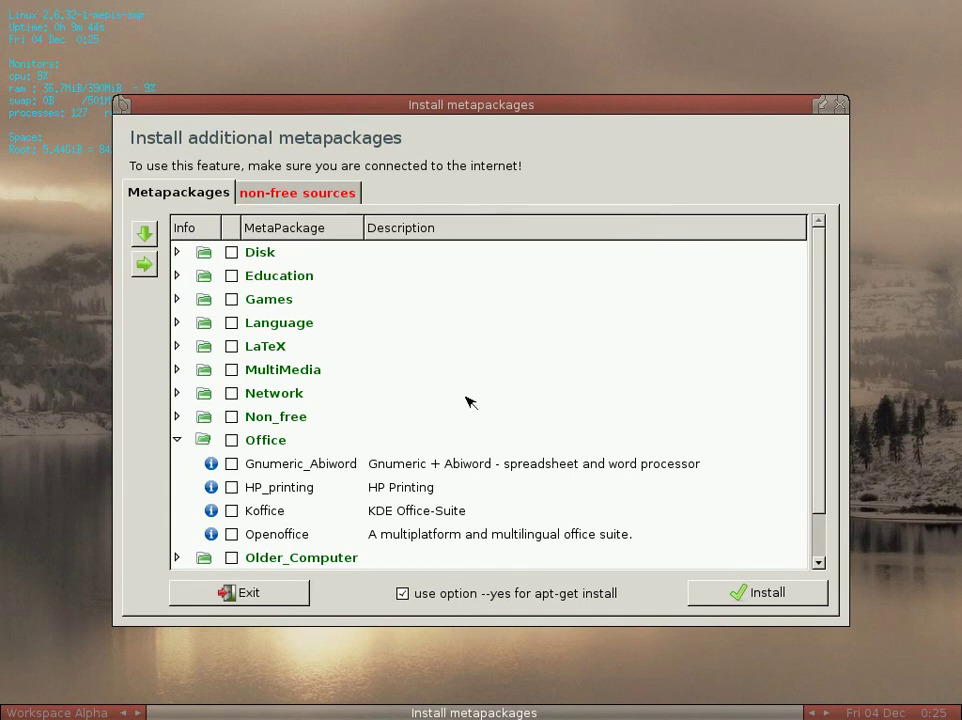
Step: Browse the Games metapackages, select Oldcomputer, then exit the installer without installing
{"action": "left_click", "coordinate": [176, 299]}
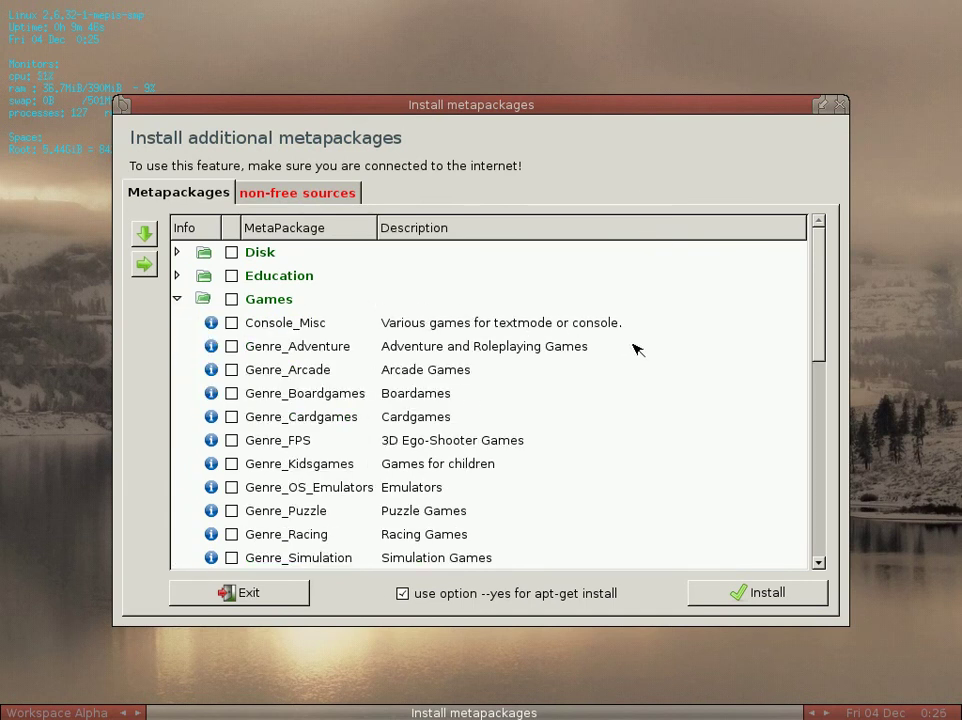
{"action": "scroll", "coordinate": [636, 348], "scroll_direction": "down", "scroll_amount": 1}
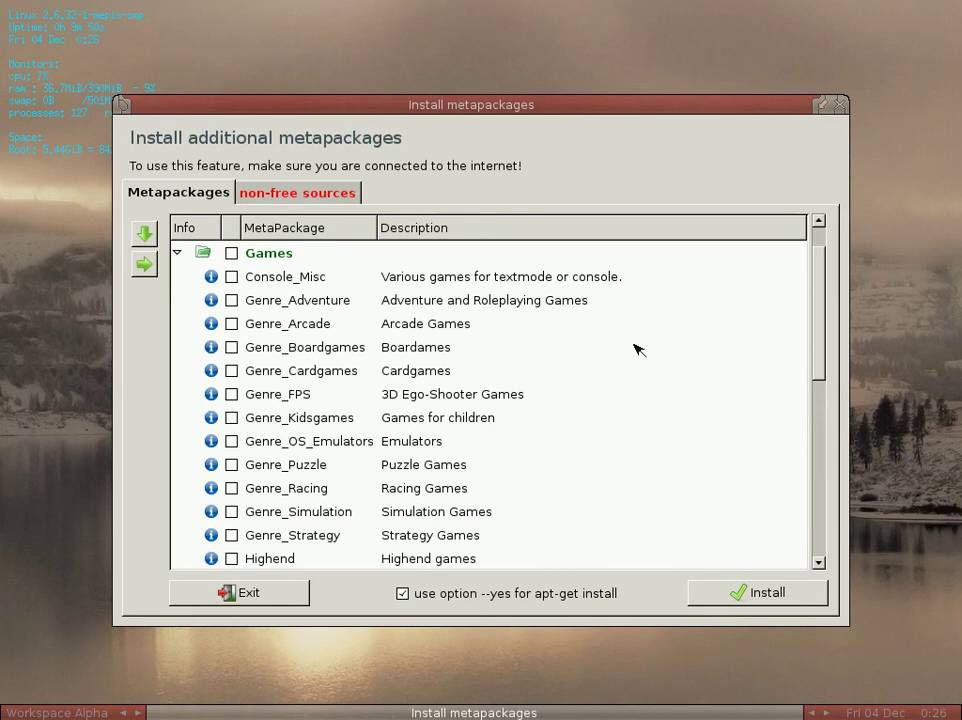
{"action": "scroll", "coordinate": [636, 348], "scroll_direction": "down", "scroll_amount": 2}
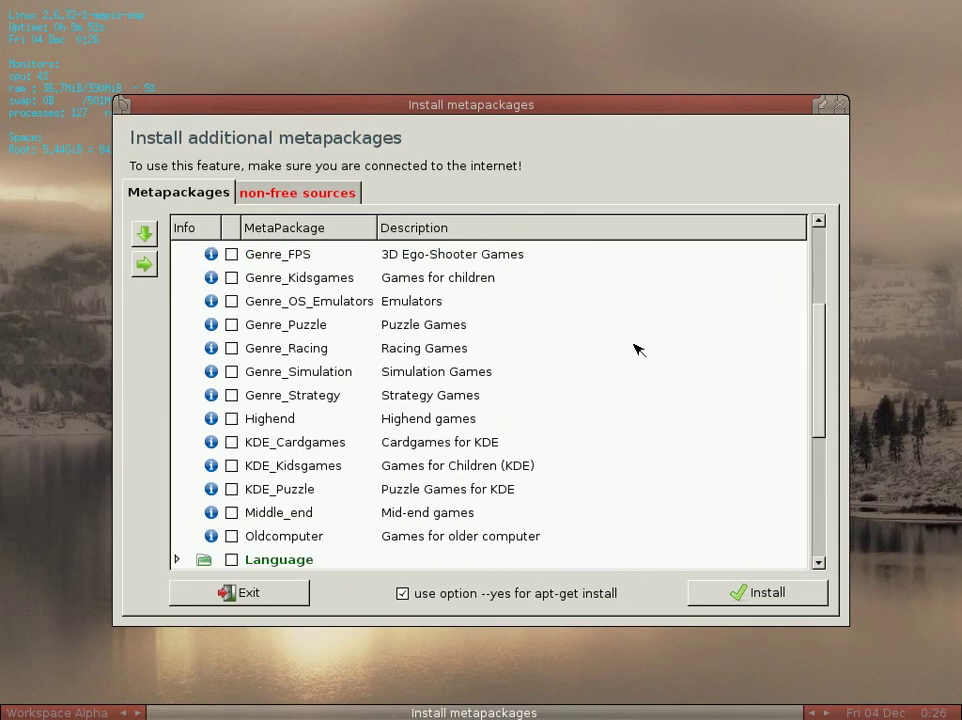
{"action": "scroll", "coordinate": [636, 348], "scroll_direction": "down", "scroll_amount": 1}
{"action": "scroll", "coordinate": [636, 348], "scroll_direction": "down", "scroll_amount": 1}
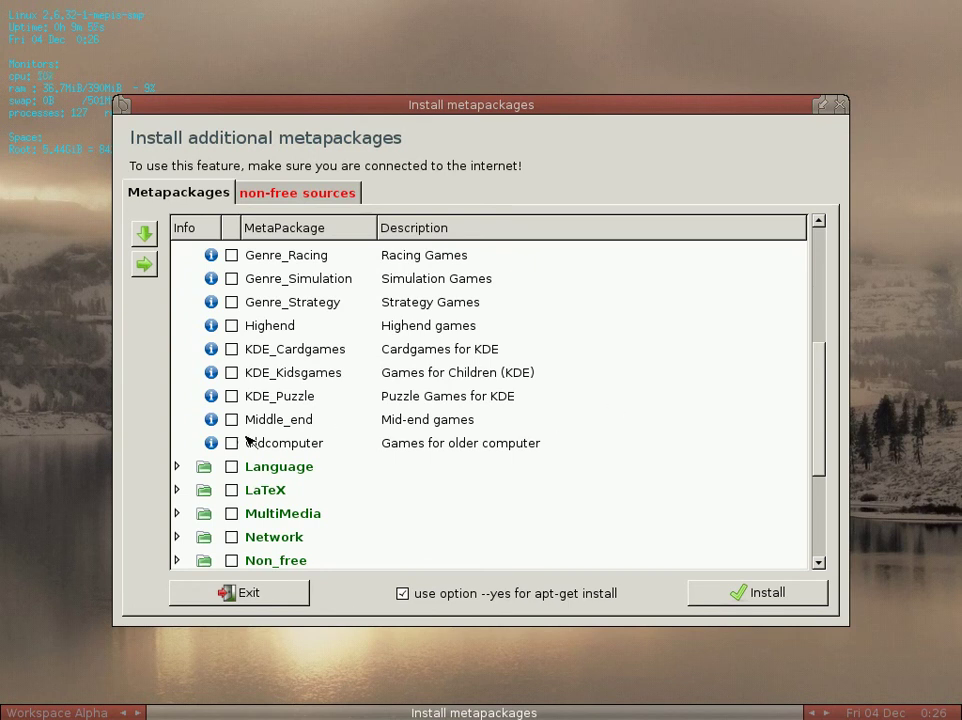
{"action": "left_click", "coordinate": [282, 445]}
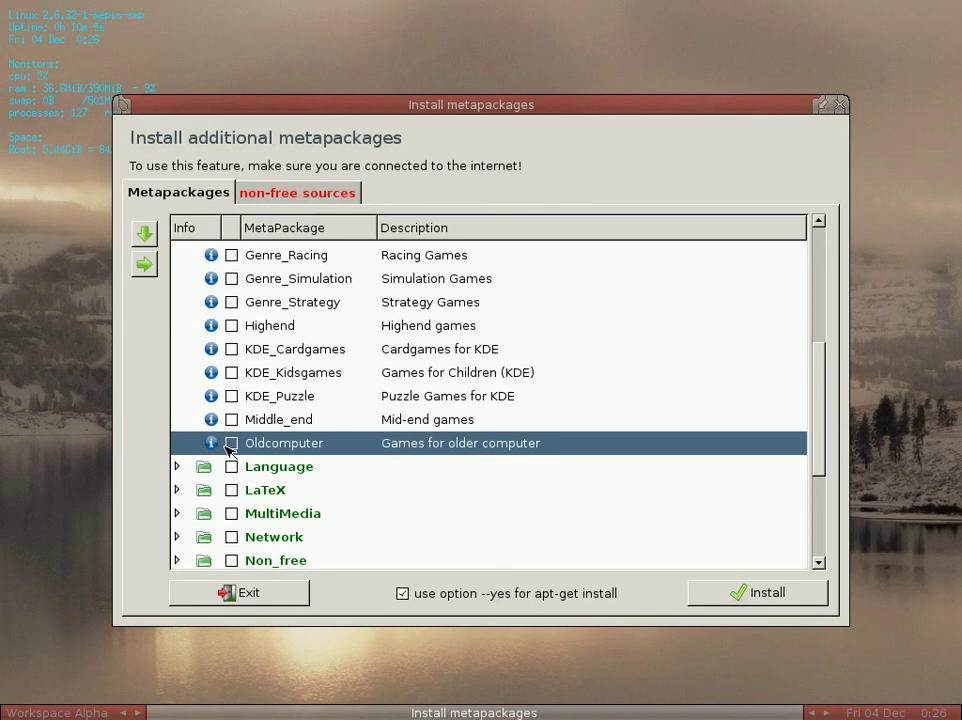
{"action": "left_click", "coordinate": [277, 592]}
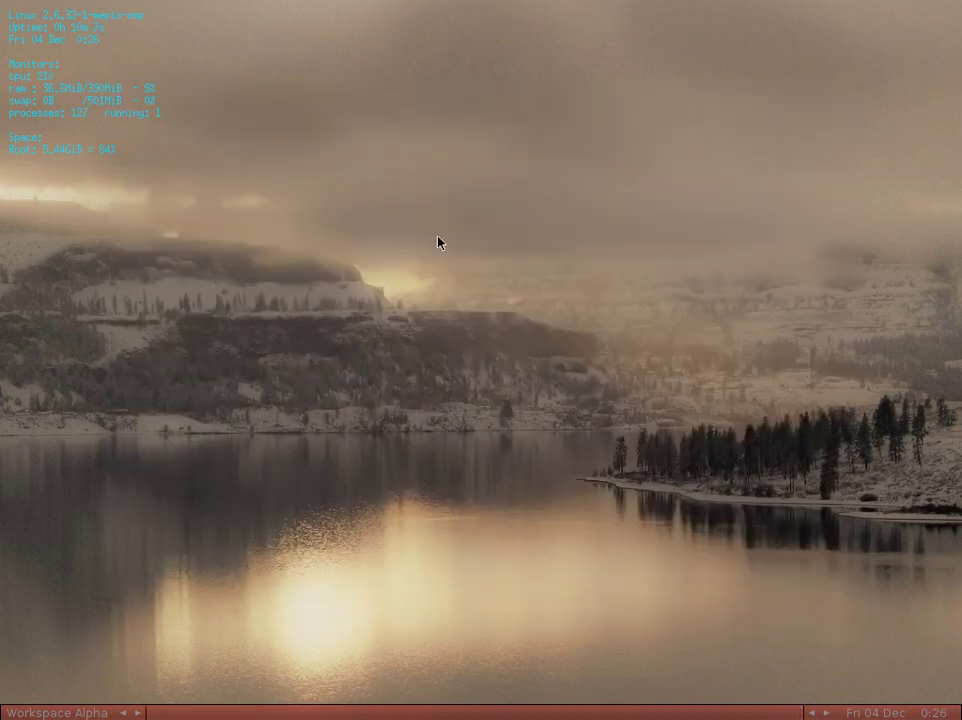
{"action": "right_click", "coordinate": [440, 158]}
{"action": "mouse_move", "coordinate": [442, 300]}
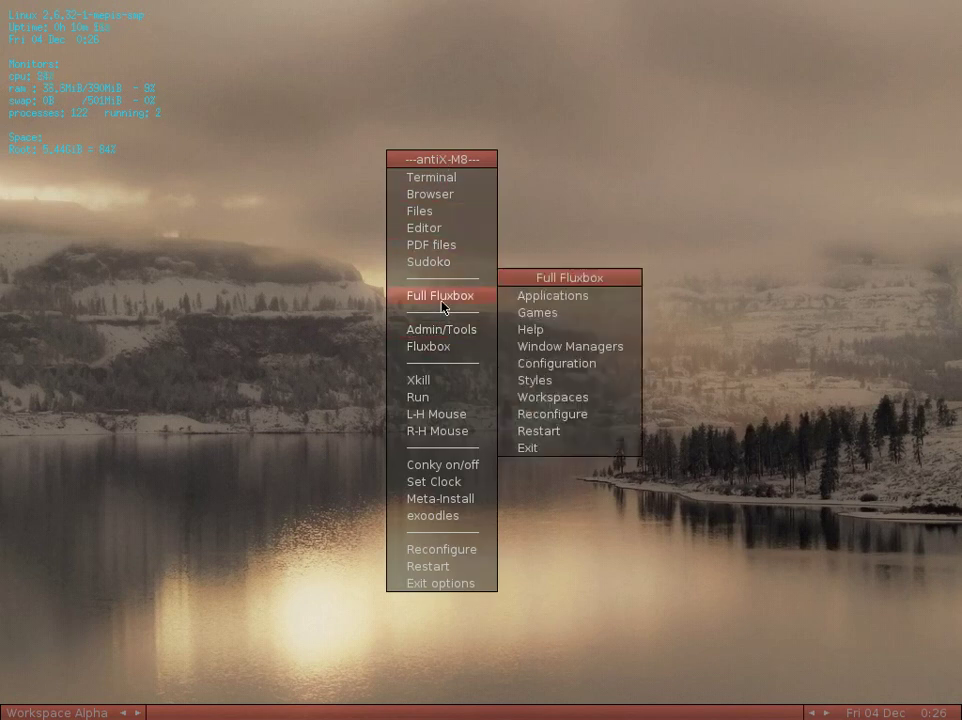
{"action": "mouse_move", "coordinate": [559, 300]}
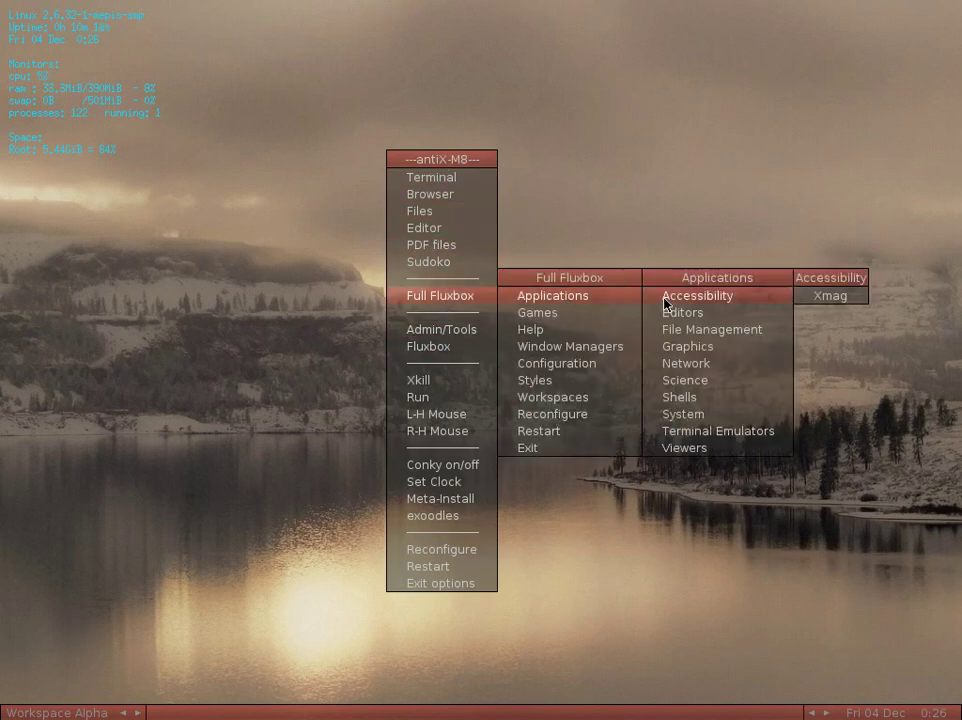
{"action": "mouse_move", "coordinate": [676, 338]}
{"action": "mouse_move", "coordinate": [674, 368]}
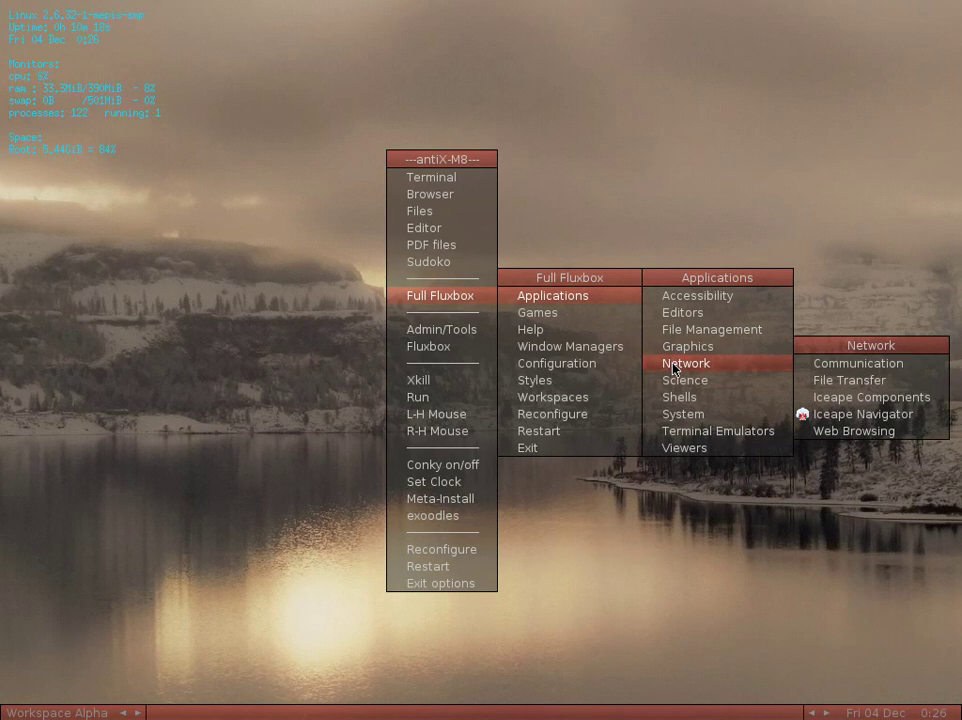
{"action": "mouse_move", "coordinate": [684, 422]}
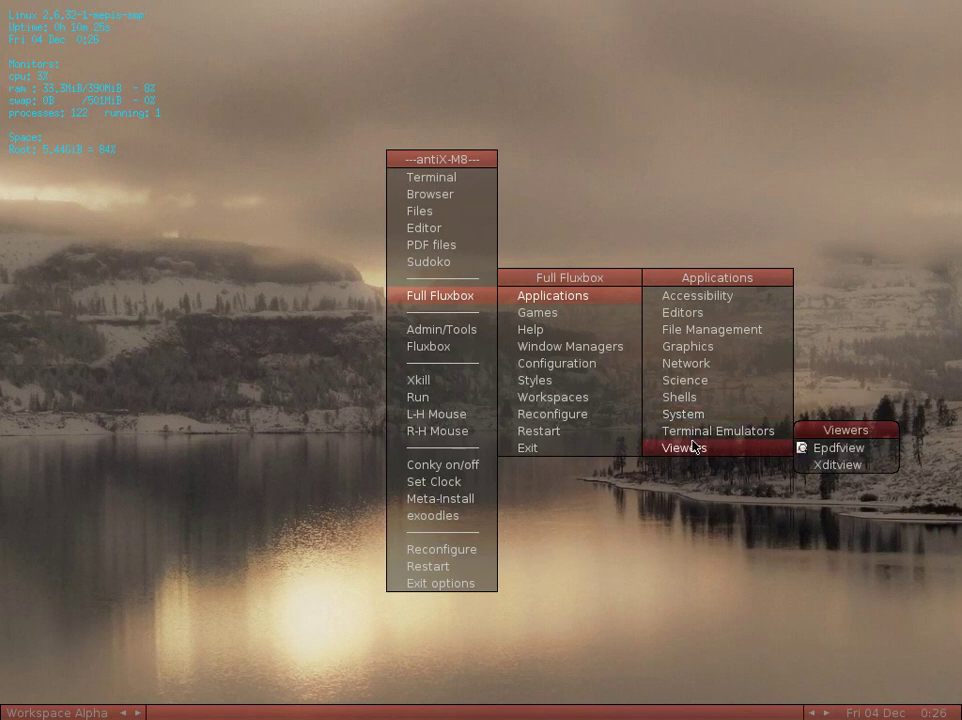
{"action": "mouse_move", "coordinate": [830, 414]}
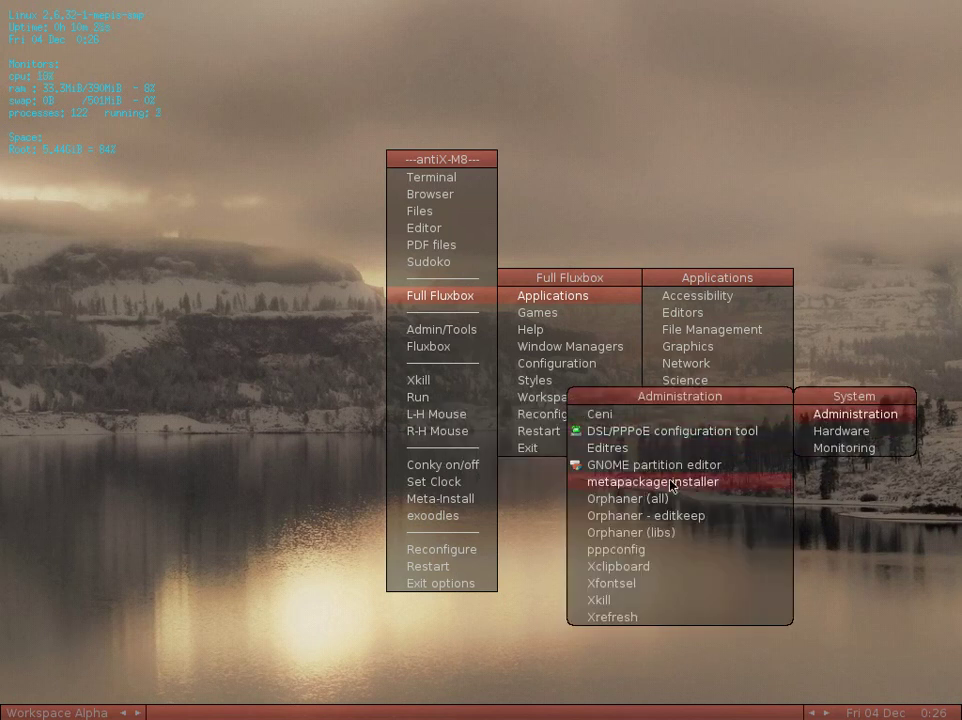
{"action": "mouse_move", "coordinate": [532, 404]}
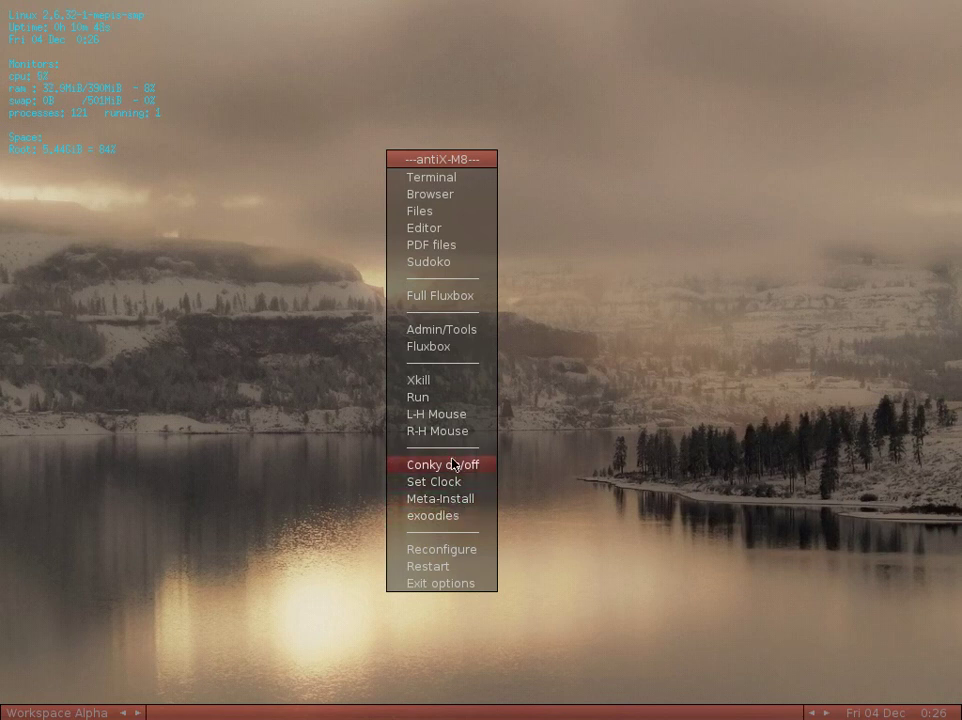
{"action": "left_click", "coordinate": [437, 262]}
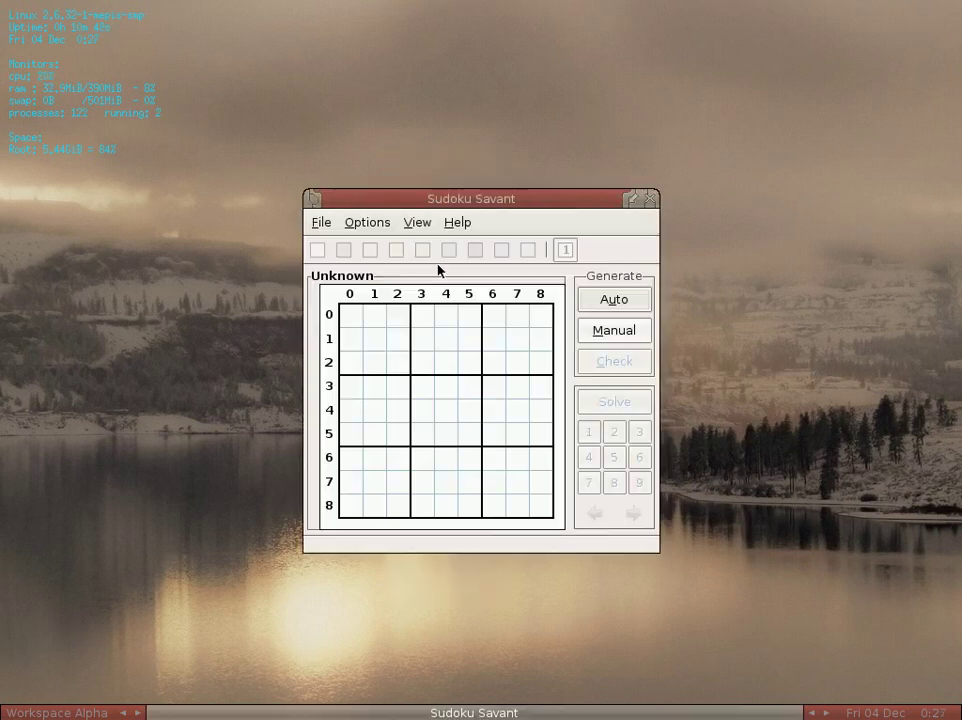
{"action": "left_click", "coordinate": [651, 202]}
Step: Reapply sunsetinfrontofme.jpg as the wallpaper from the desktop menu's Fluxbox > Wallpaper list
{"action": "right_click", "coordinate": [456, 109]}
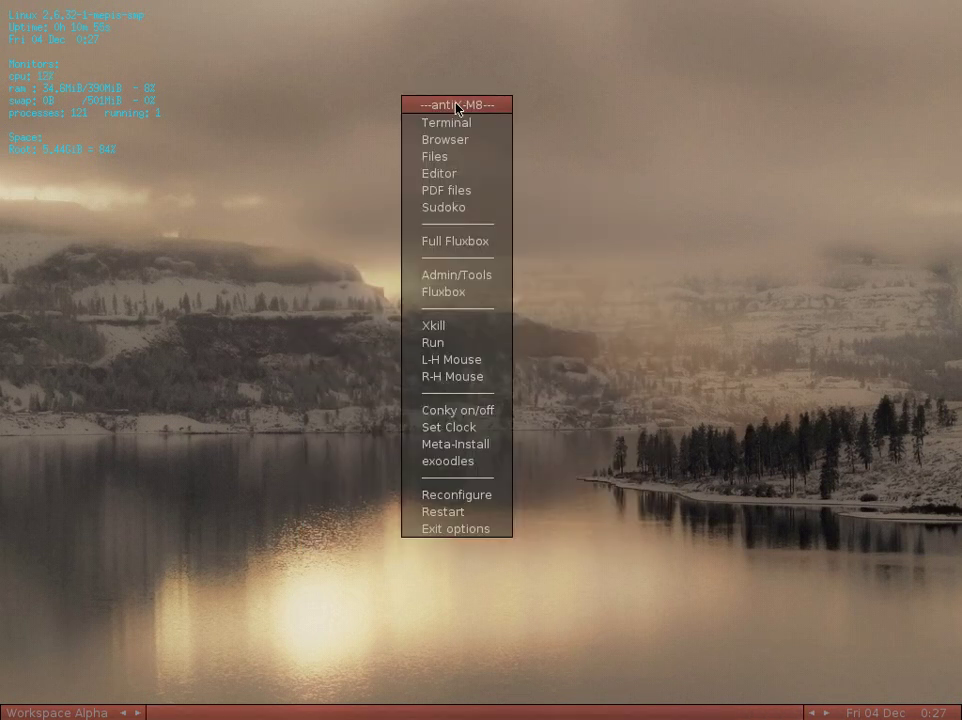
{"action": "mouse_move", "coordinate": [459, 277]}
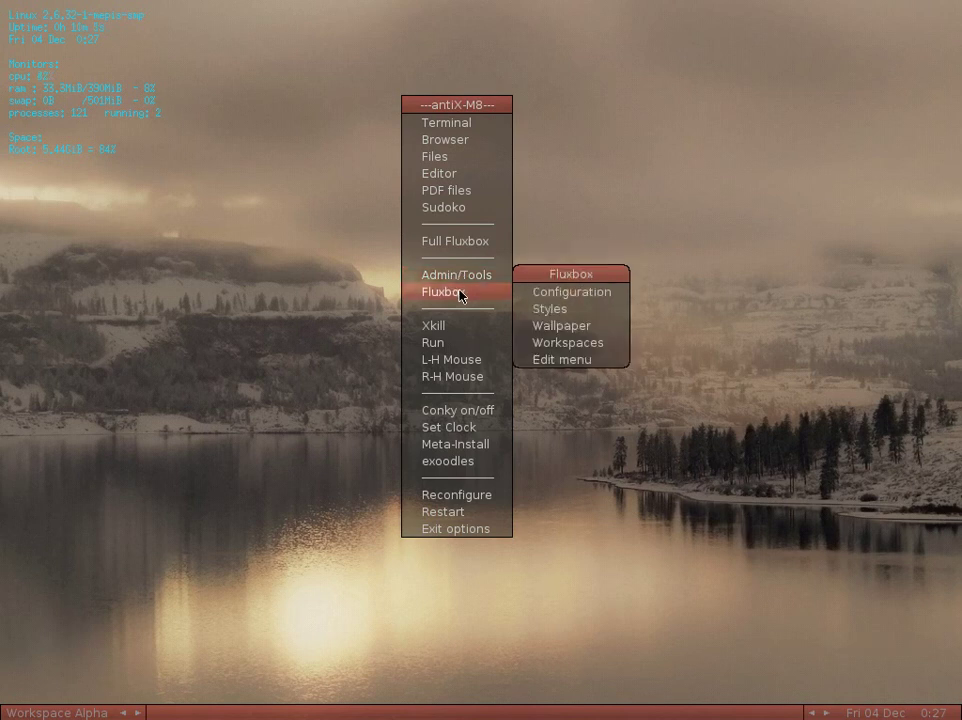
{"action": "mouse_move", "coordinate": [565, 328]}
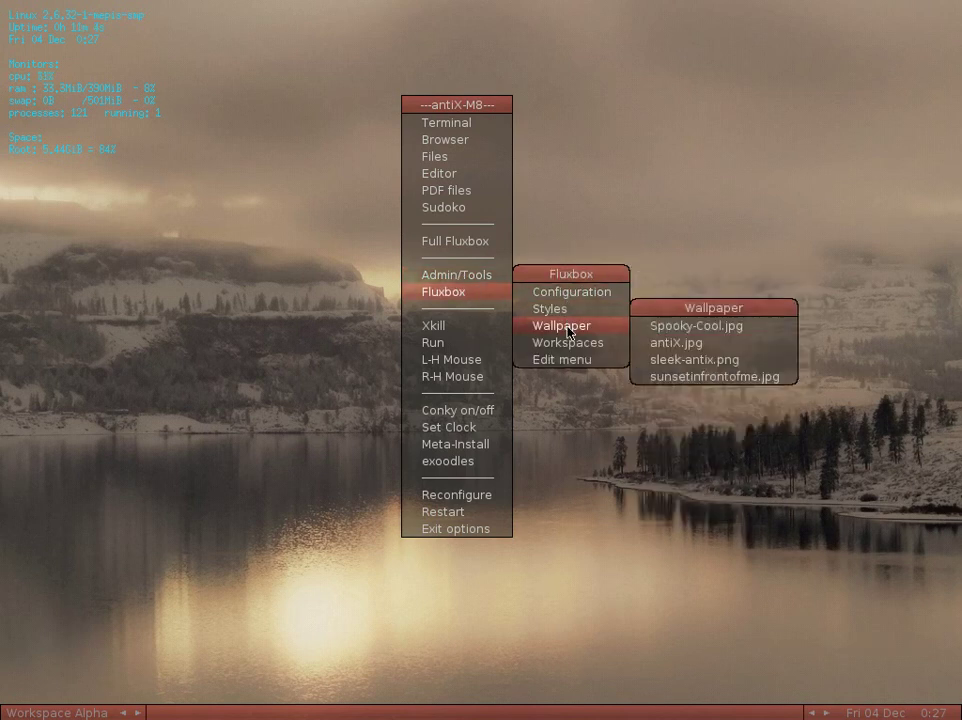
{"action": "left_click", "coordinate": [697, 378]}
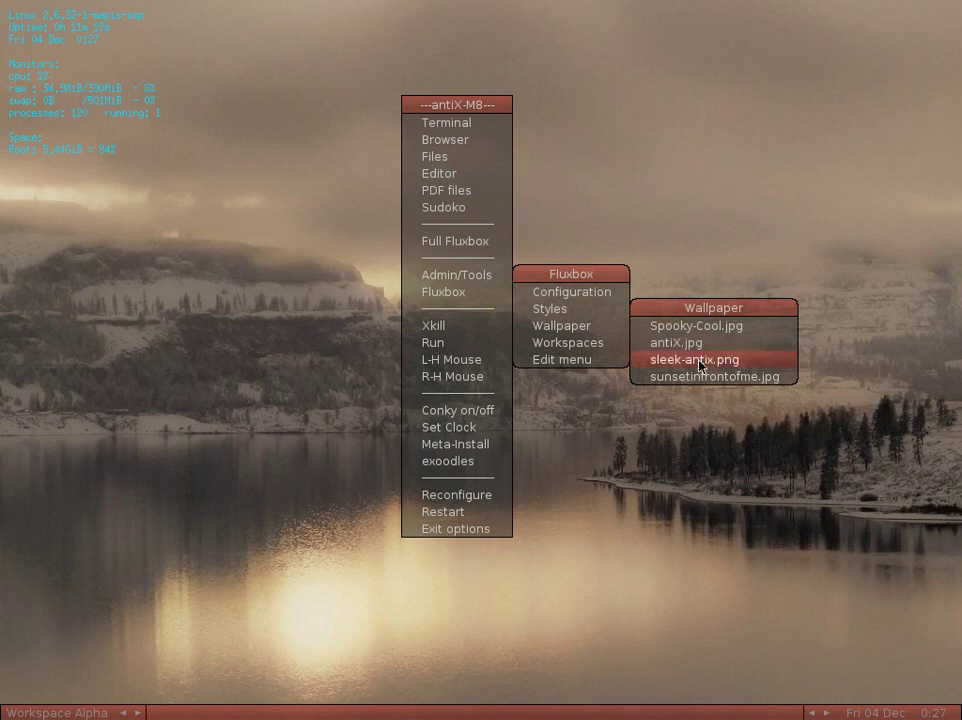
Step: Switch the wallpaper to sleek-antix.png, then antiX.jpg, finishing on Spooky-Cool.jpg
{"action": "left_click", "coordinate": [700, 362]}
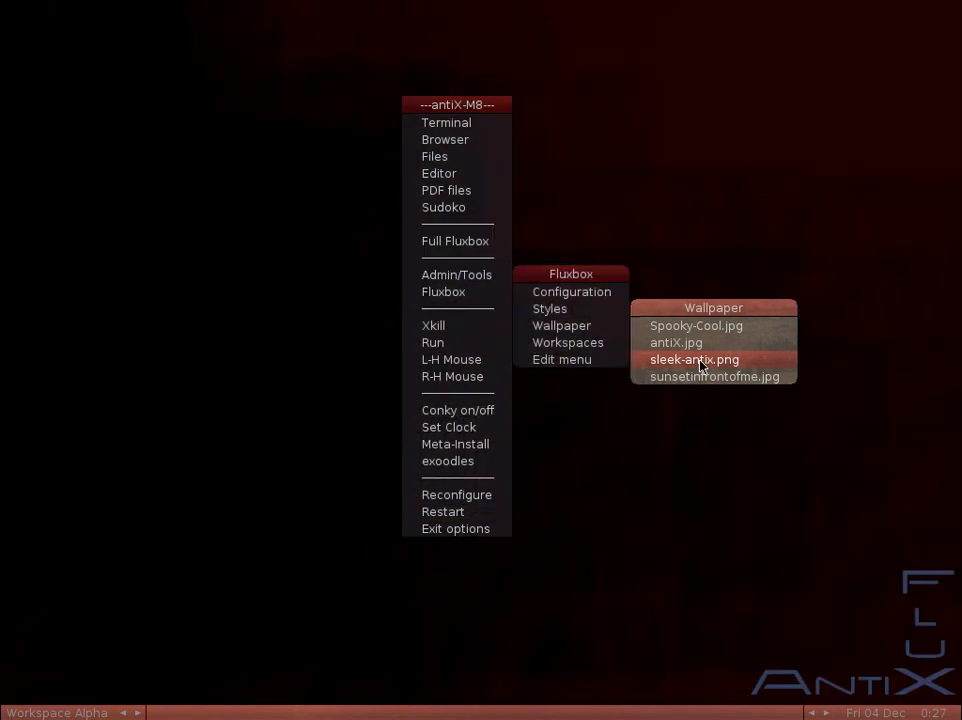
{"action": "left_click", "coordinate": [700, 362]}
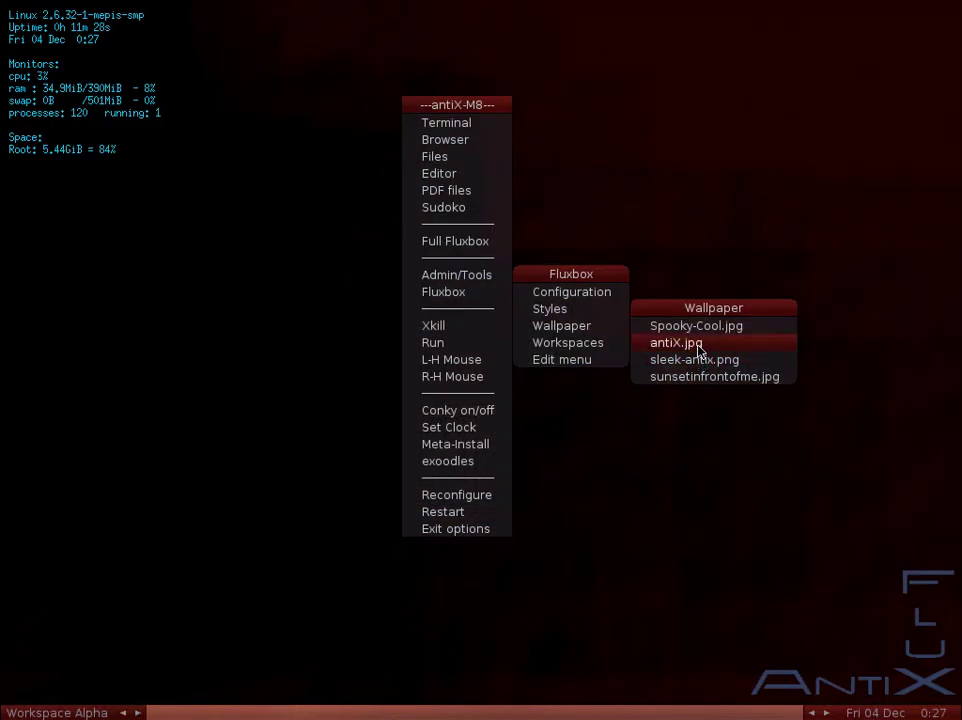
{"action": "left_click", "coordinate": [698, 345]}
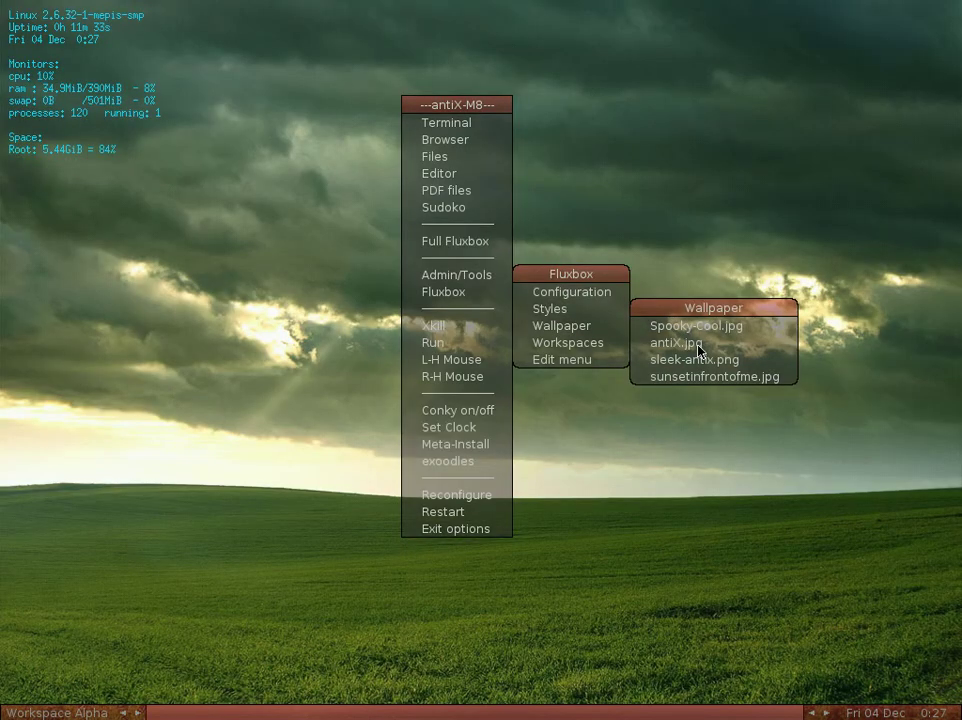
{"action": "left_click", "coordinate": [698, 328]}
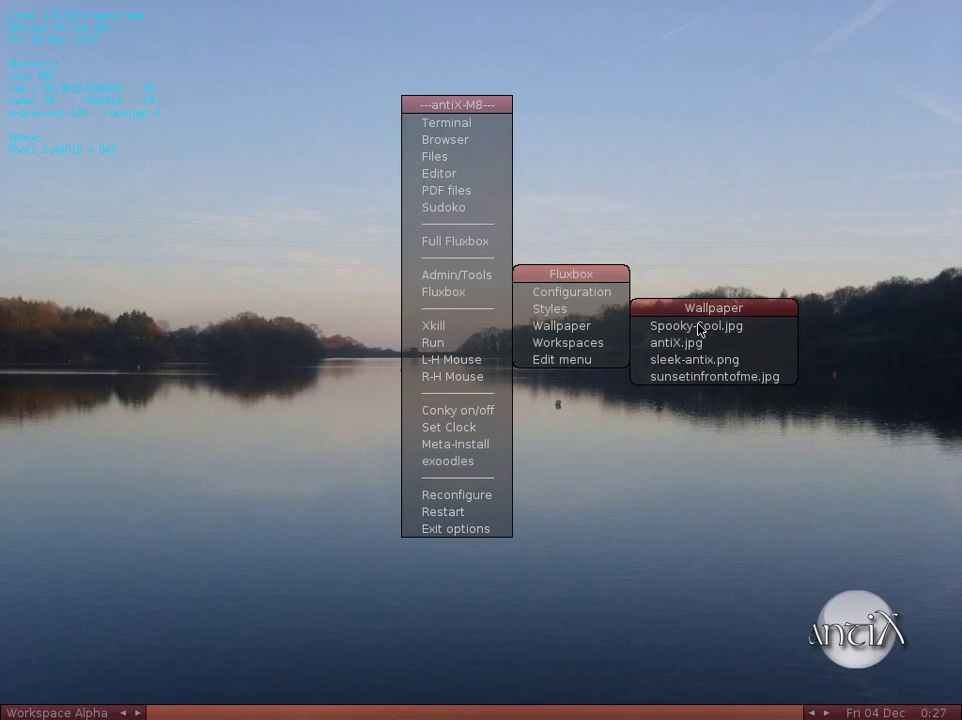